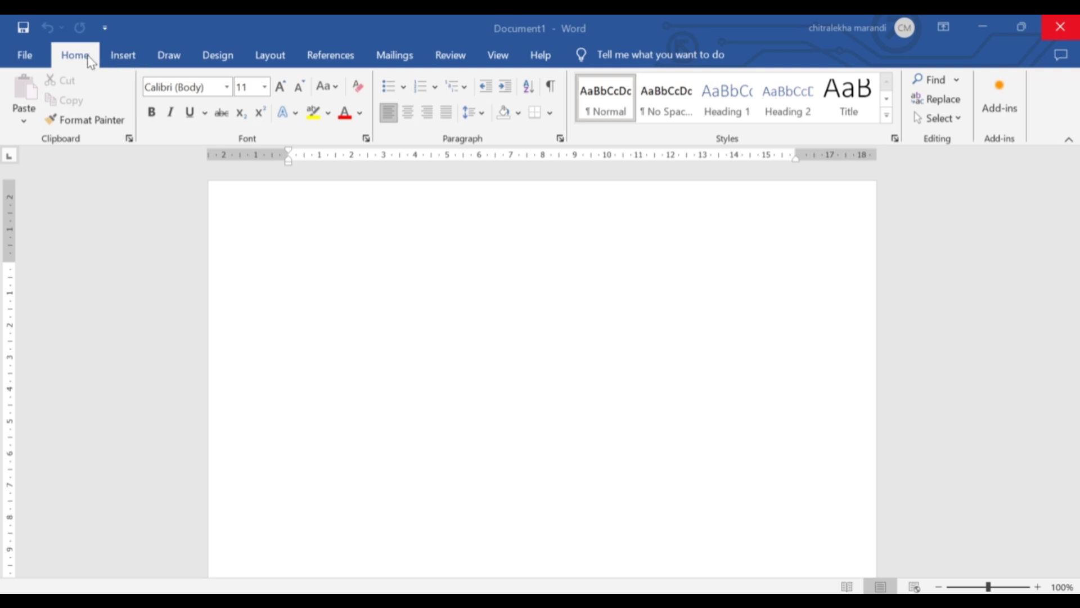
Insert an empty 5-column, 4-row table from the Insert > Table grid
click(139, 53)
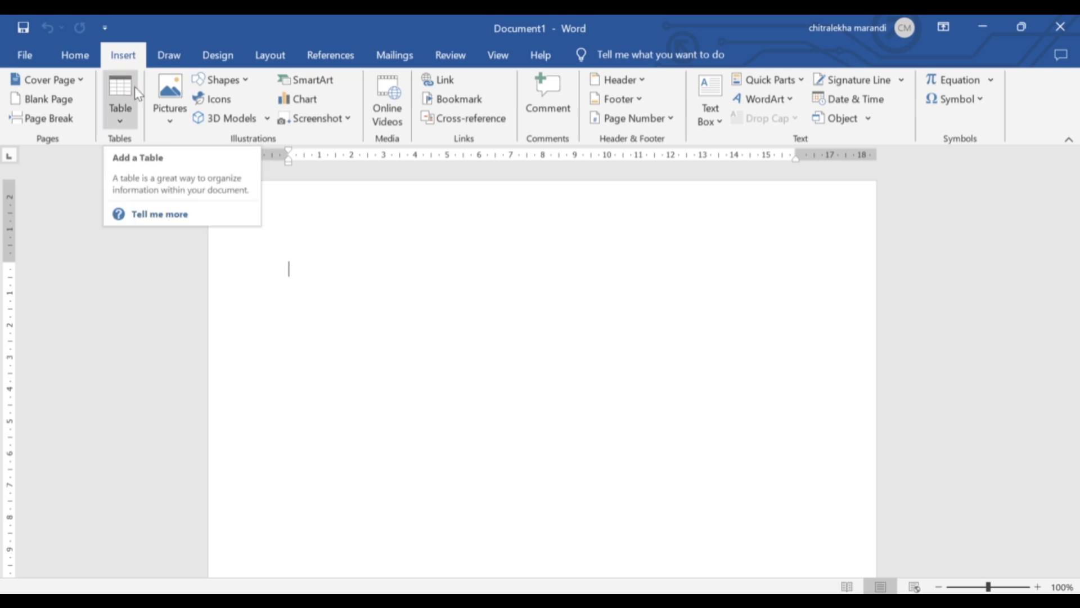
click(119, 126)
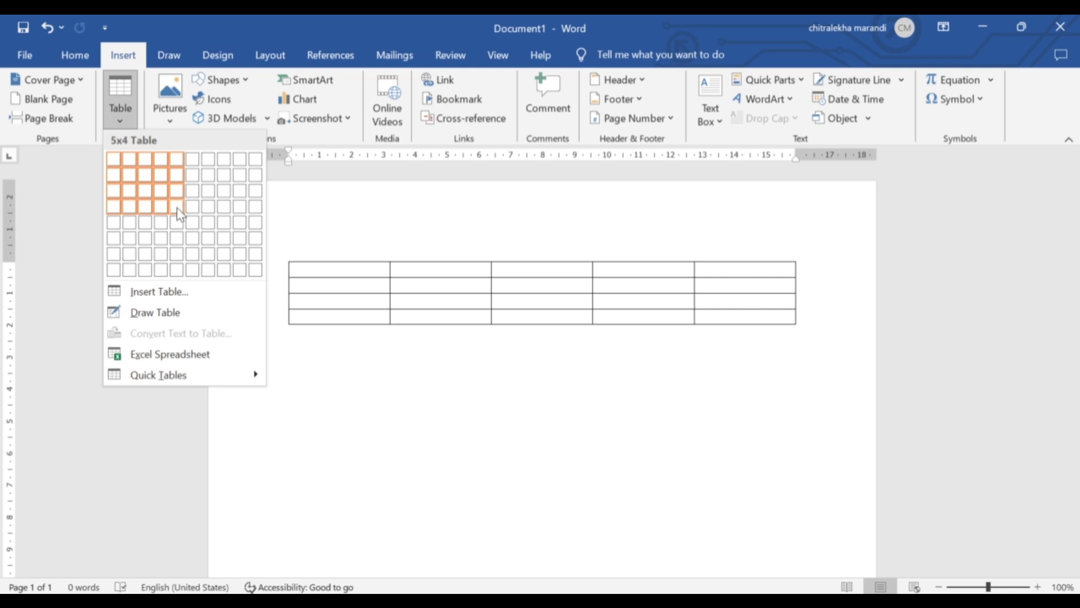
click(176, 207)
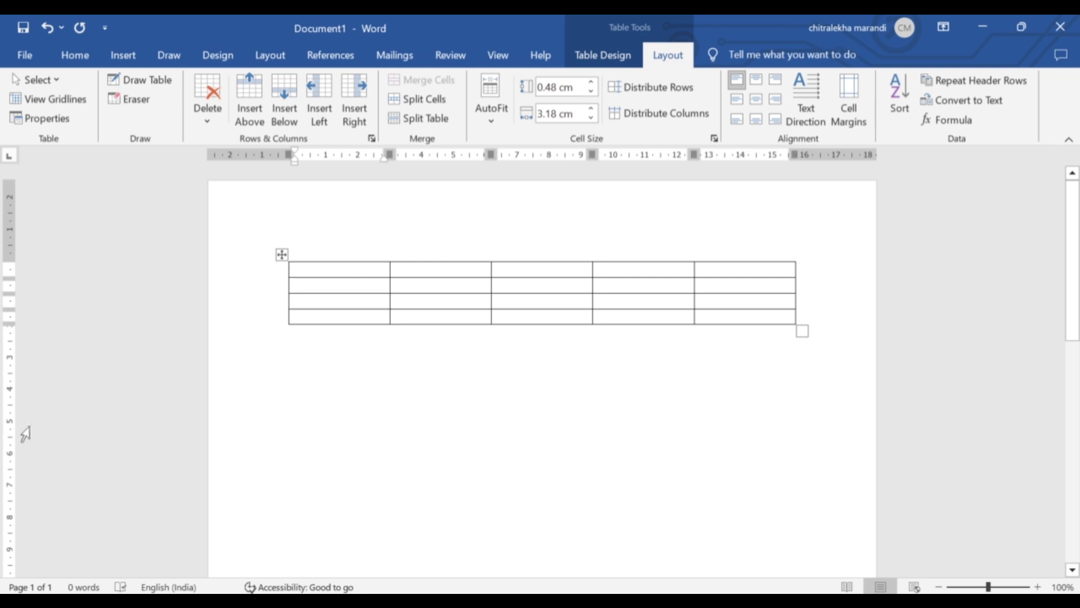
Add a fifth row so the table becomes 5 columns by 5 rows
click(120, 43)
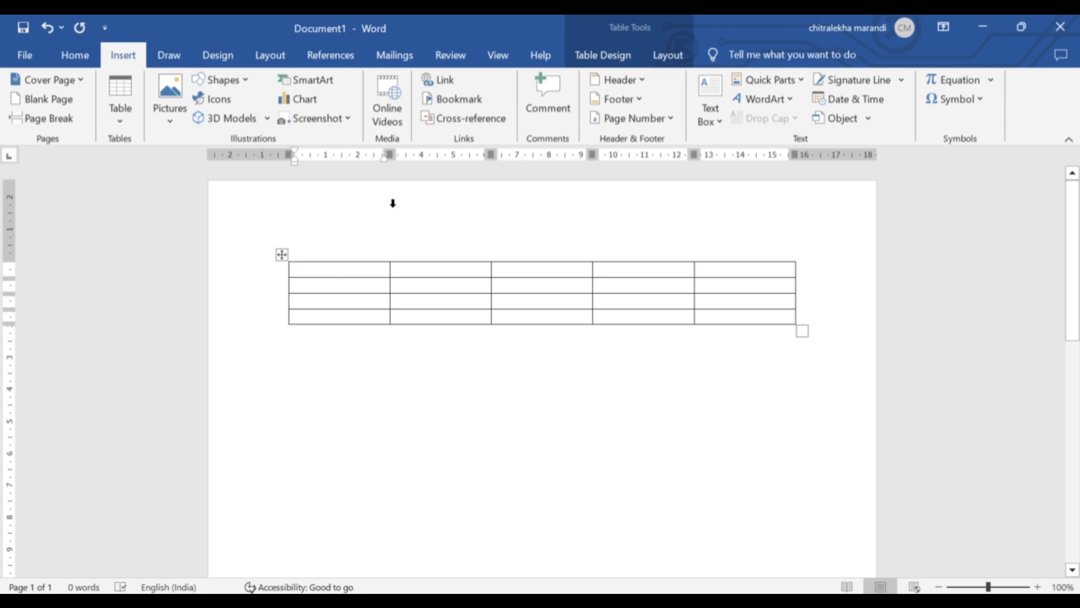
click(121, 121)
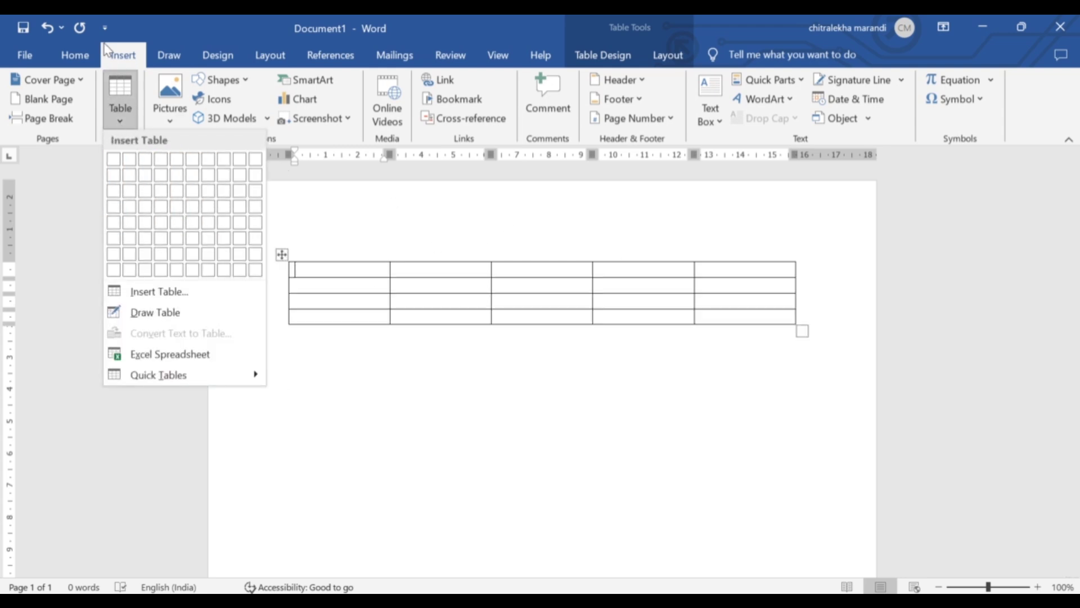
click(344, 263)
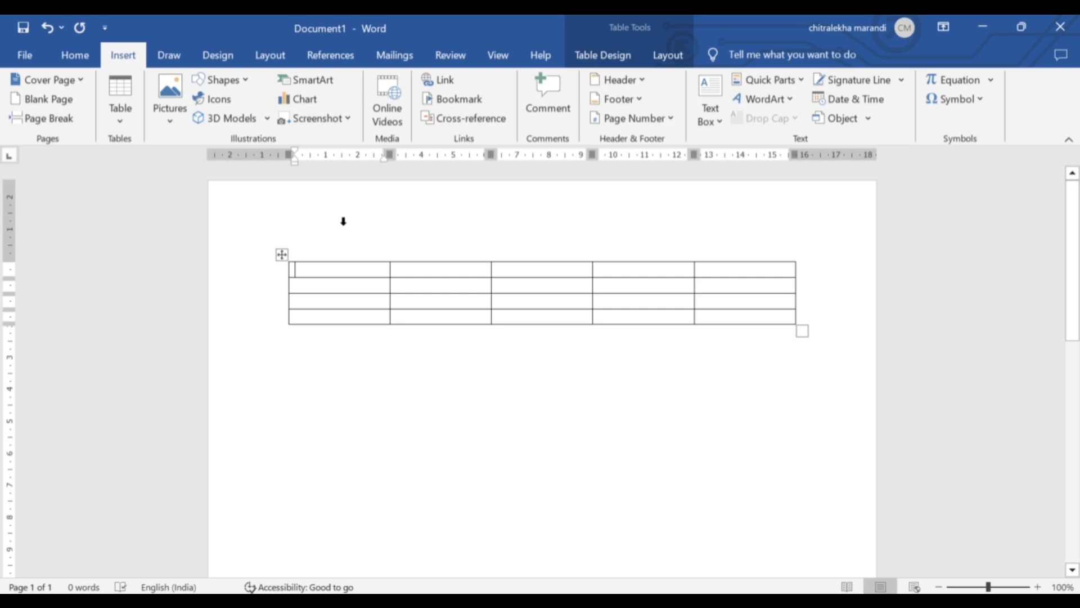
click(117, 123)
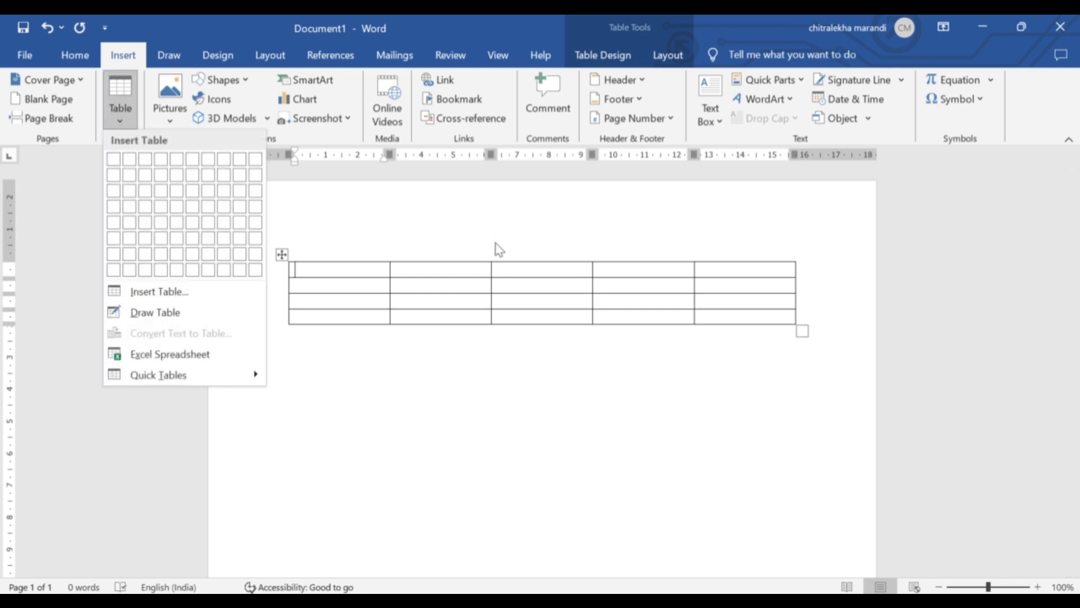
click(495, 244)
click(827, 327)
Insert a second table with 6 columns and 2 rows using the Insert Table dialog
click(130, 109)
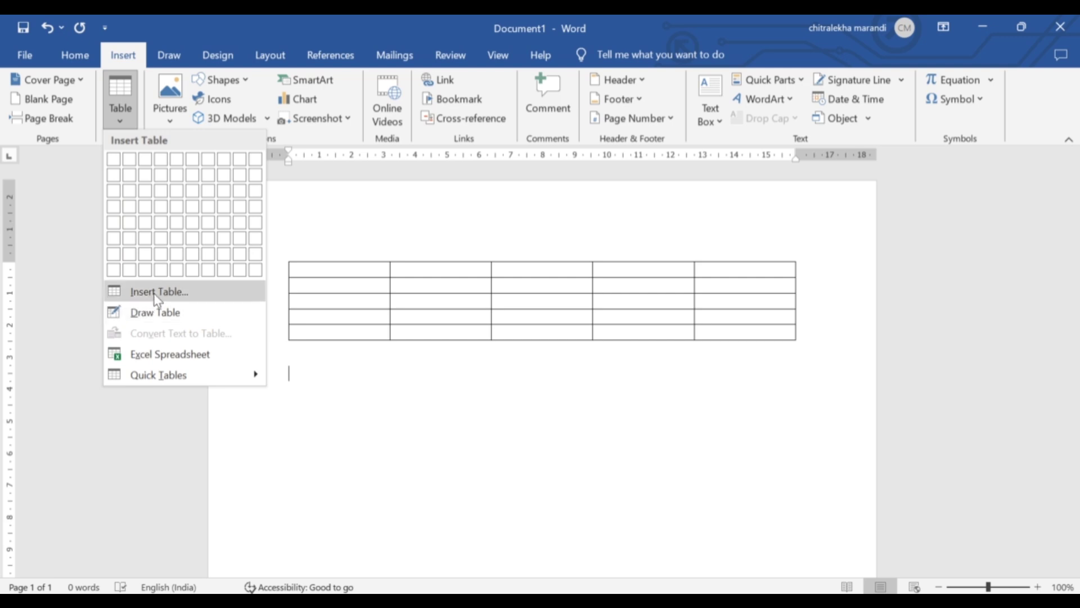
click(185, 296)
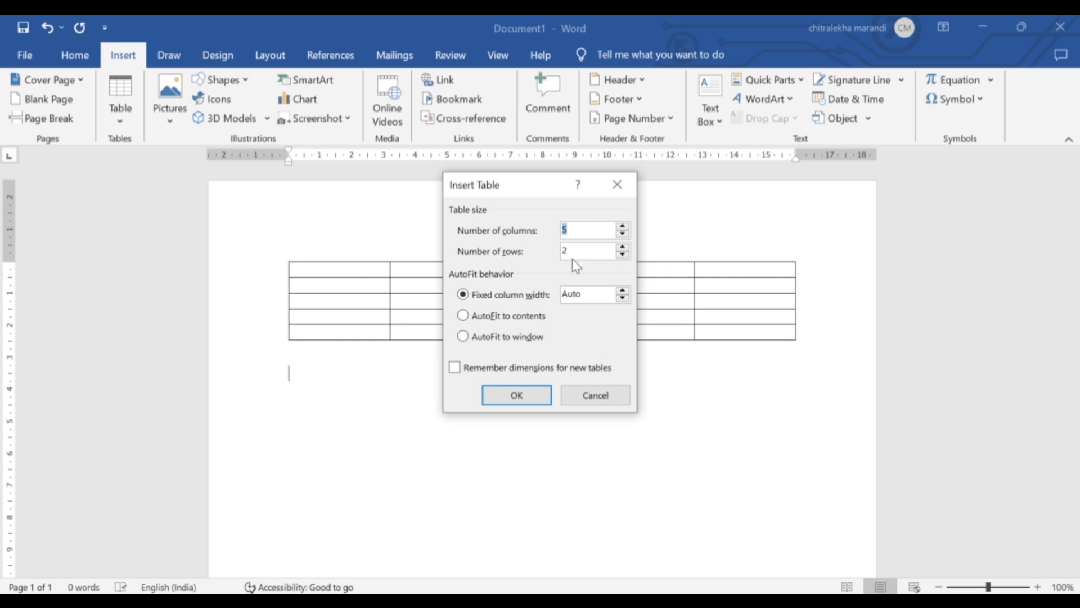
click(585, 231)
key(BackSpace)
text(6)
click(518, 396)
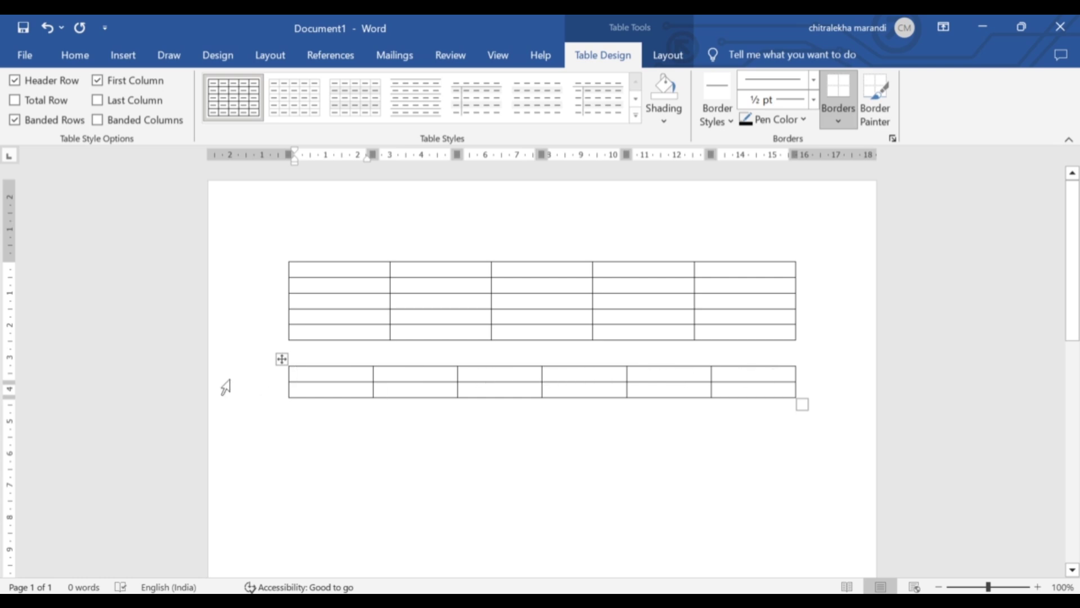
Bring up the Insert Table dialog from the empty line below the 6-column table
click(298, 379)
scroll(1078, 222, down, 3)
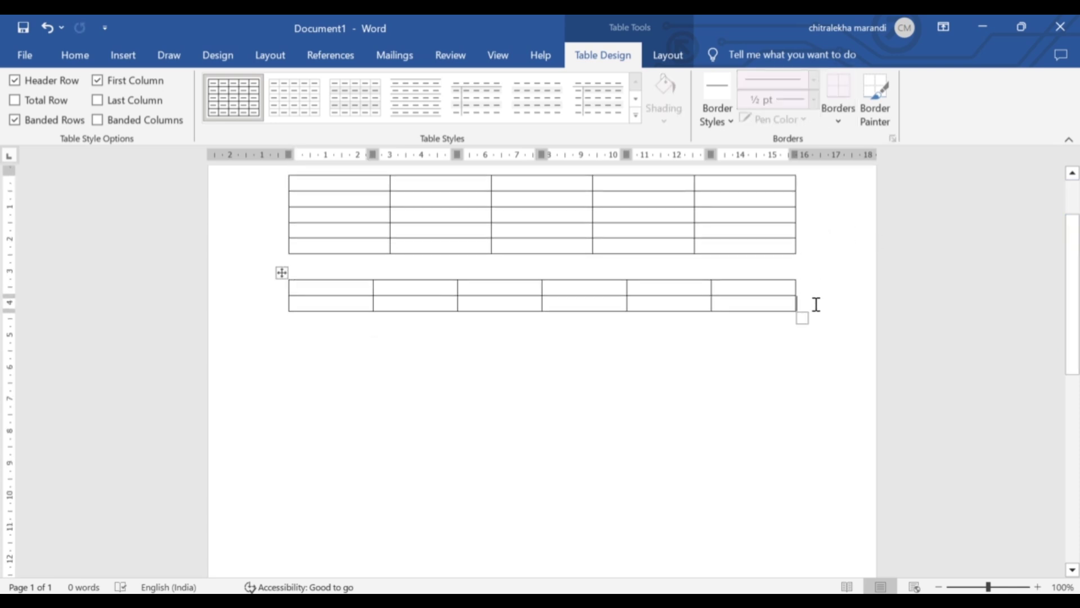
click(292, 348)
click(135, 56)
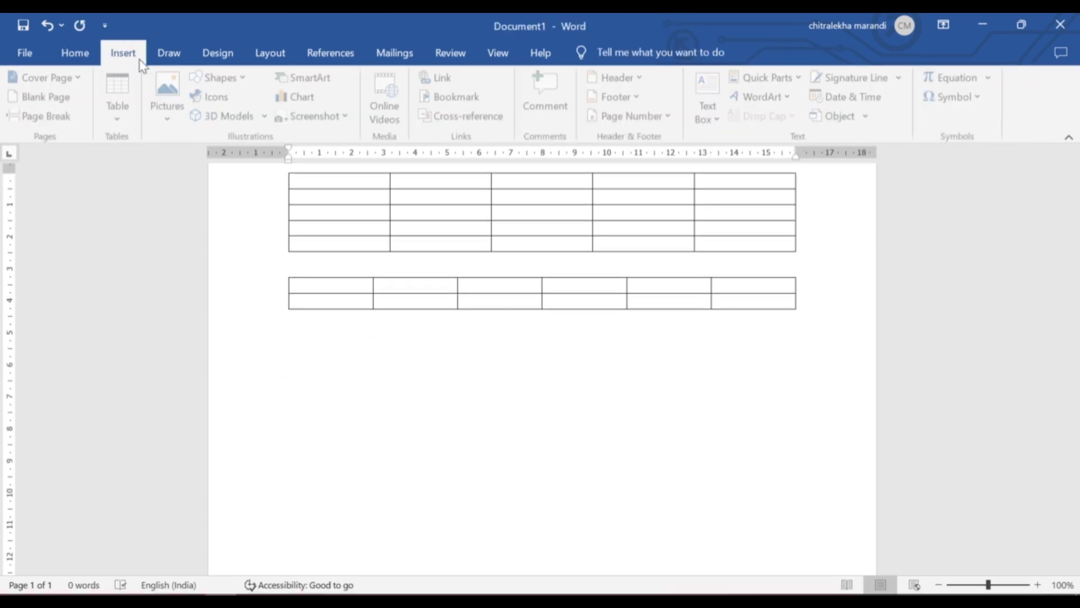
click(115, 121)
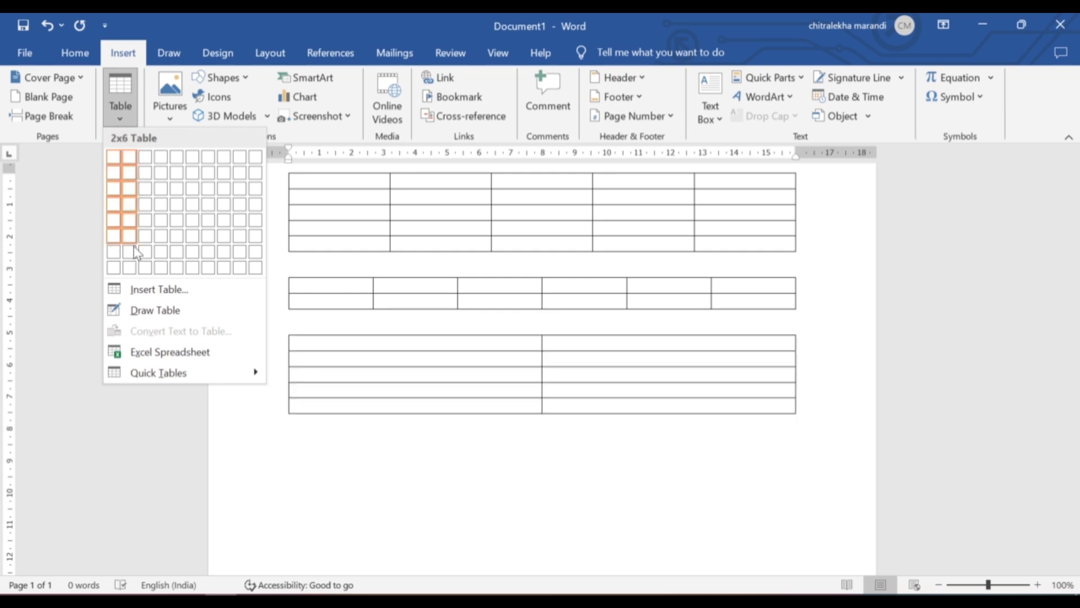
click(166, 290)
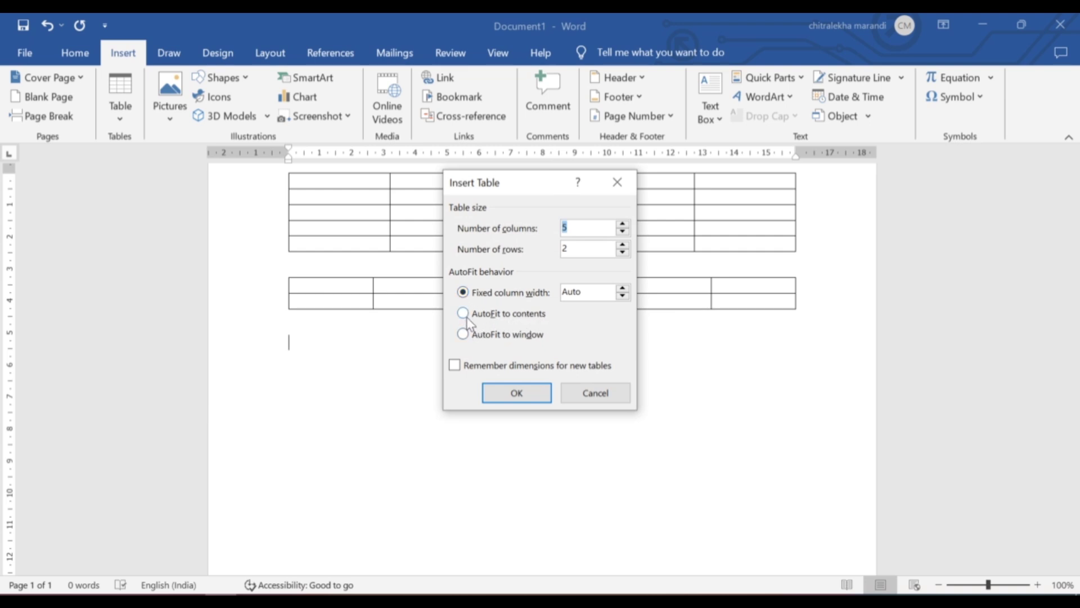
Insert a 5-column, 3-row table set to AutoFit to contents
click(465, 314)
click(587, 246)
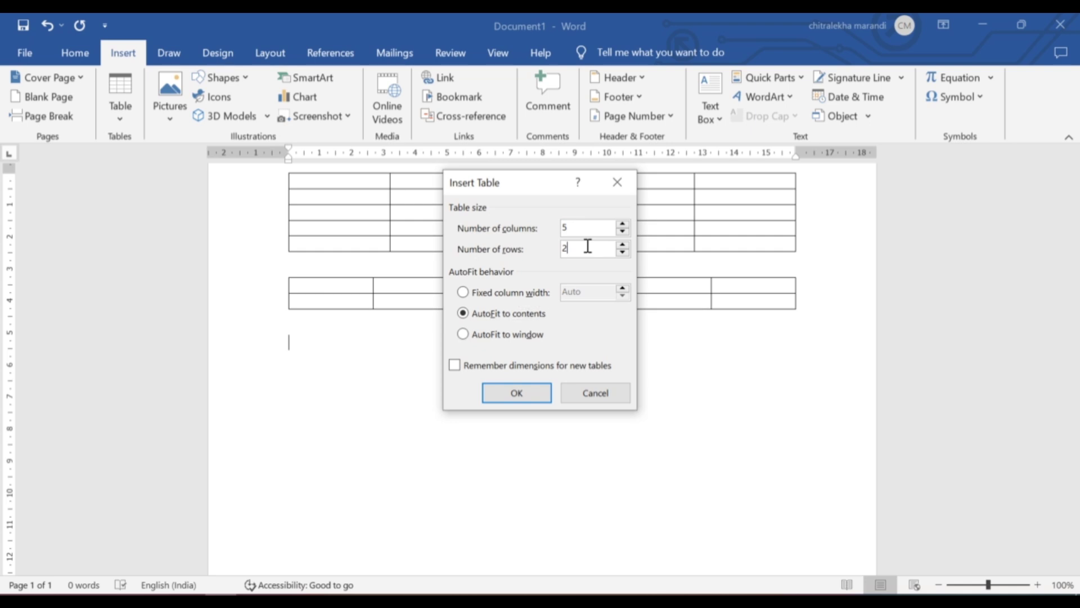
key(BackSpace)
text(3)
click(516, 392)
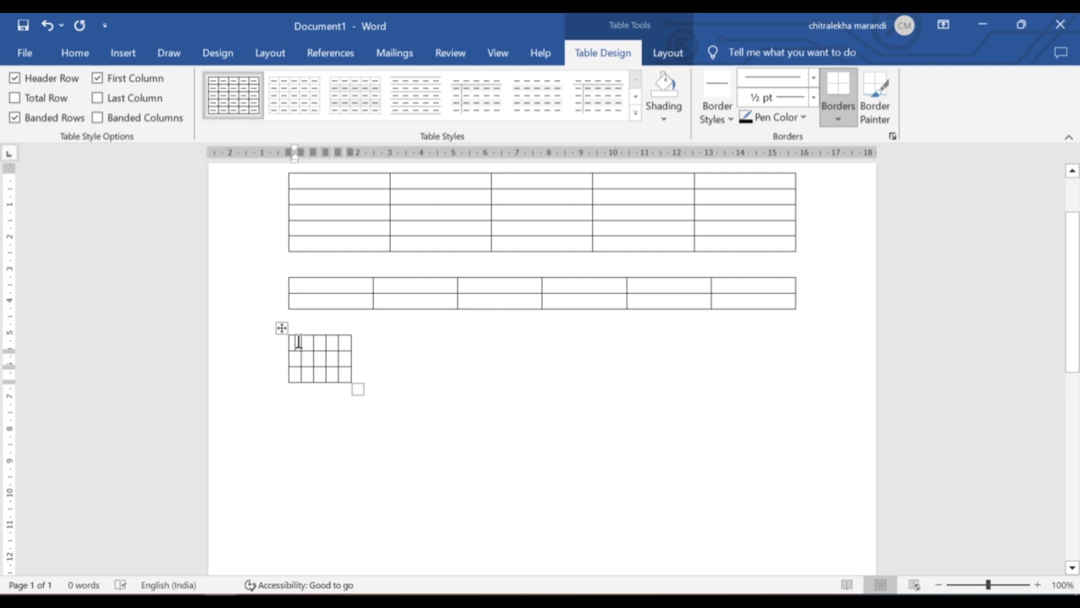
Type headings Student Name, Math, Science, Computer and total across the small table's first row
text(Stude)
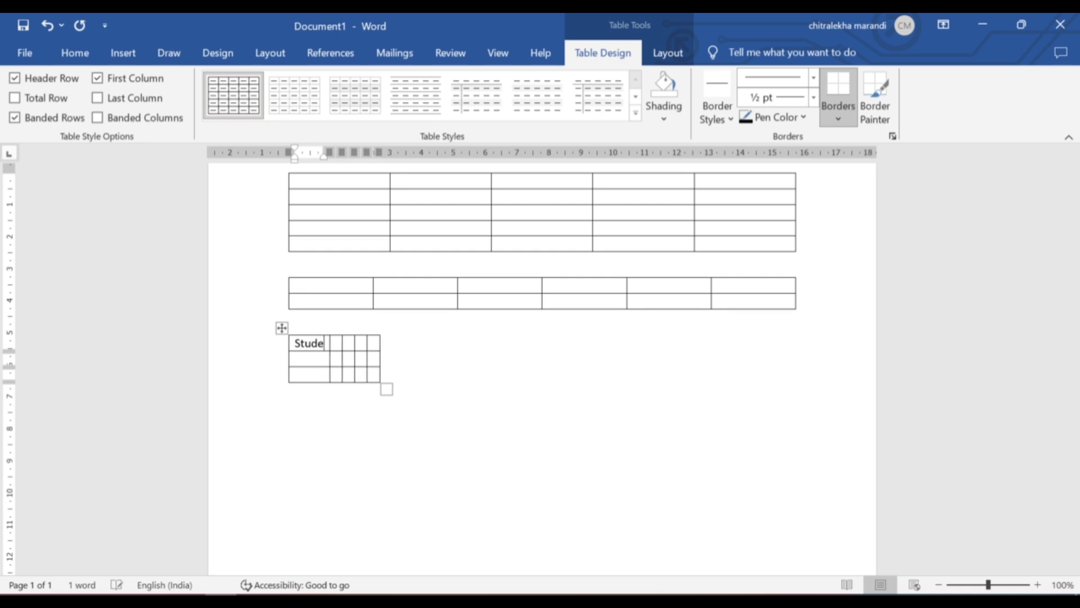
text(nt)
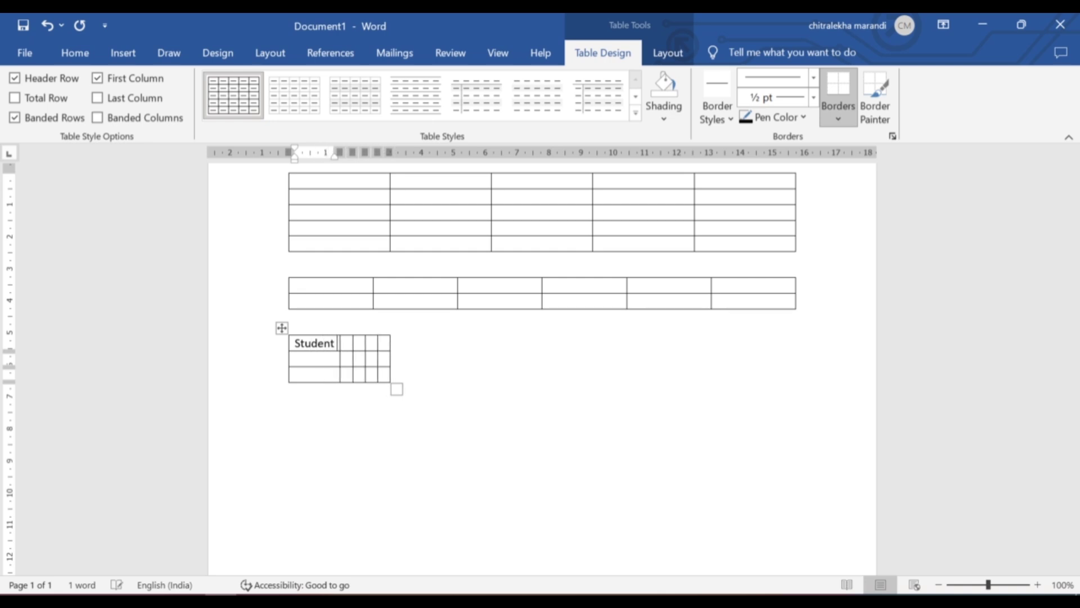
text( Name)
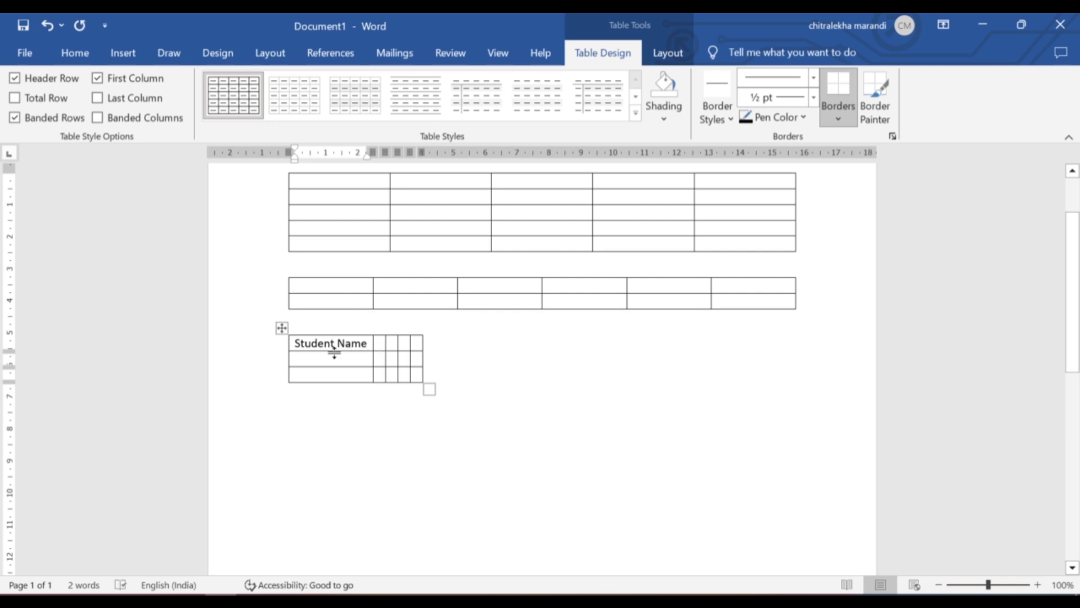
click(381, 342)
text(Math)
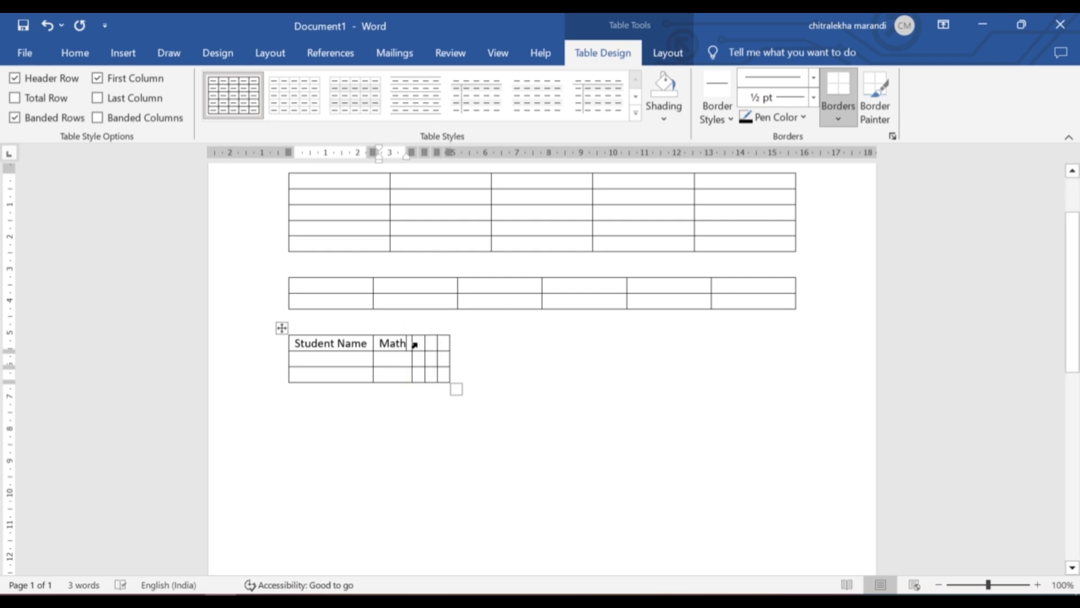
key(Tab)
text(Sci)
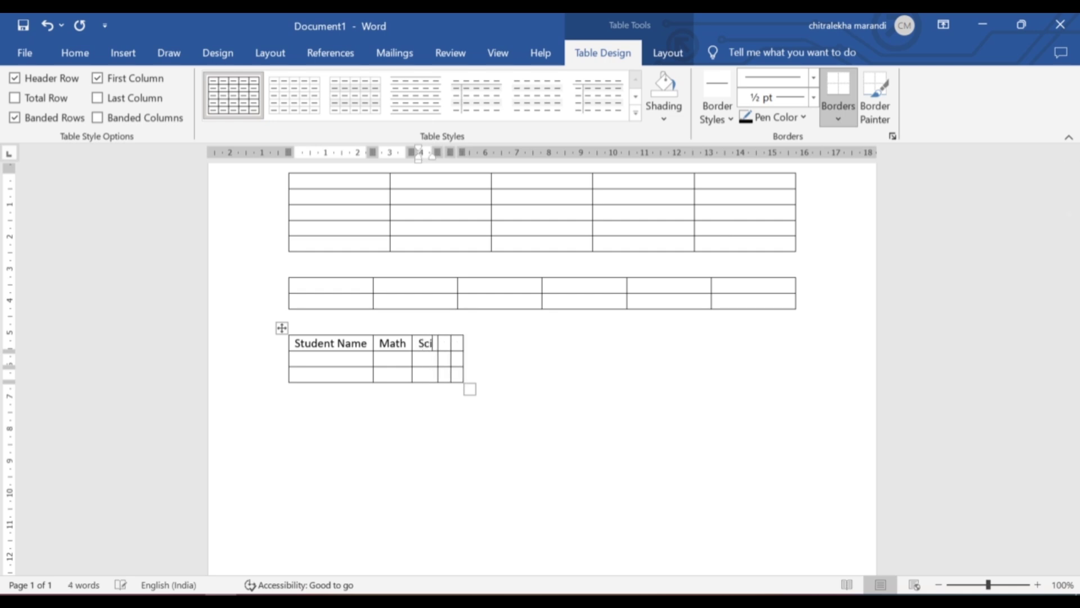
text(ence)
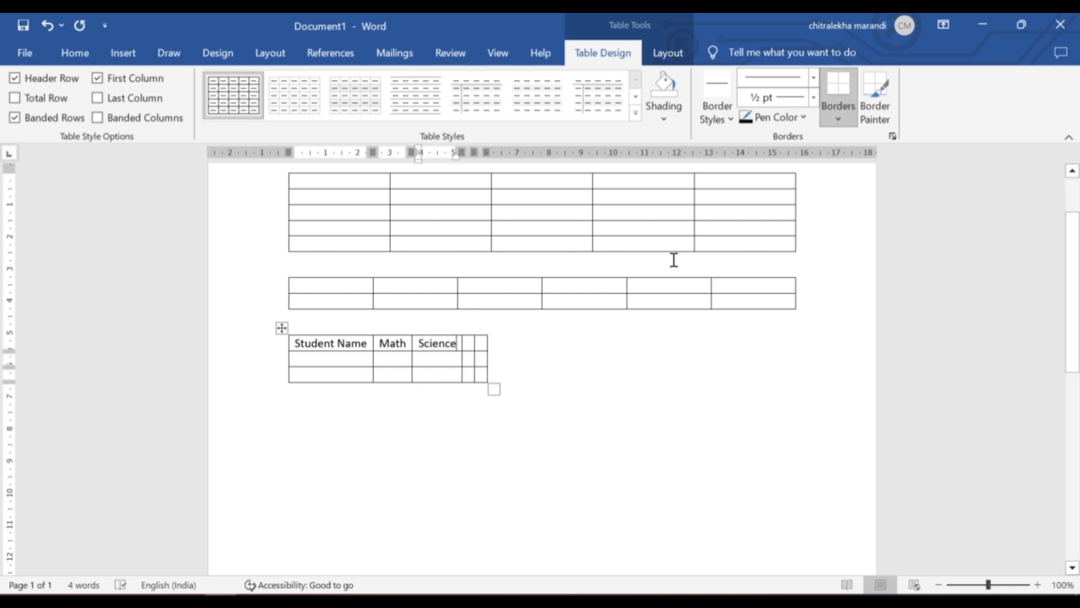
key(Tab)
text(Com)
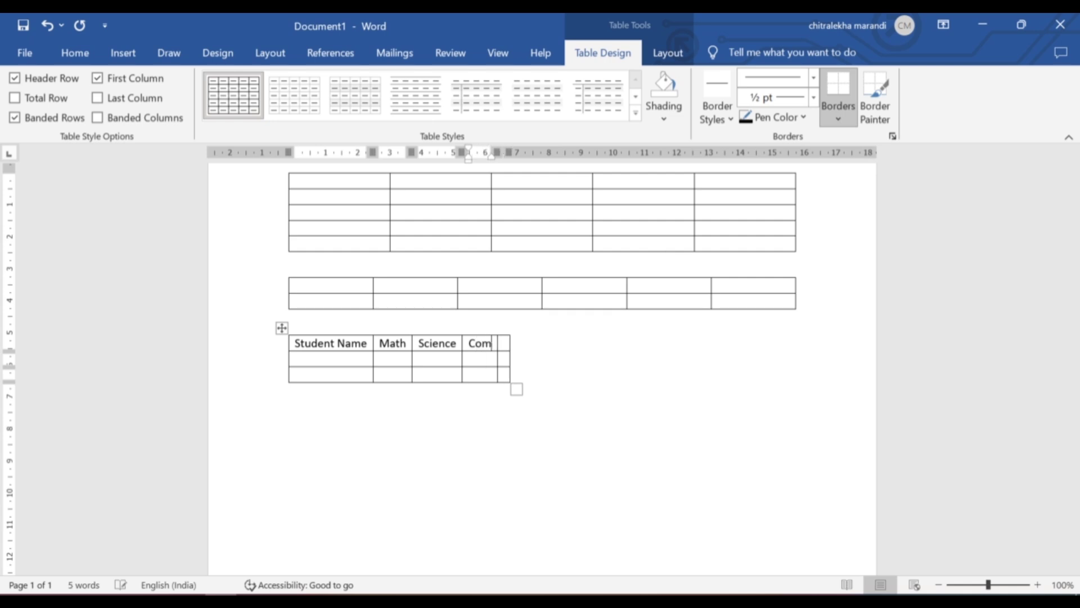
text(puter)
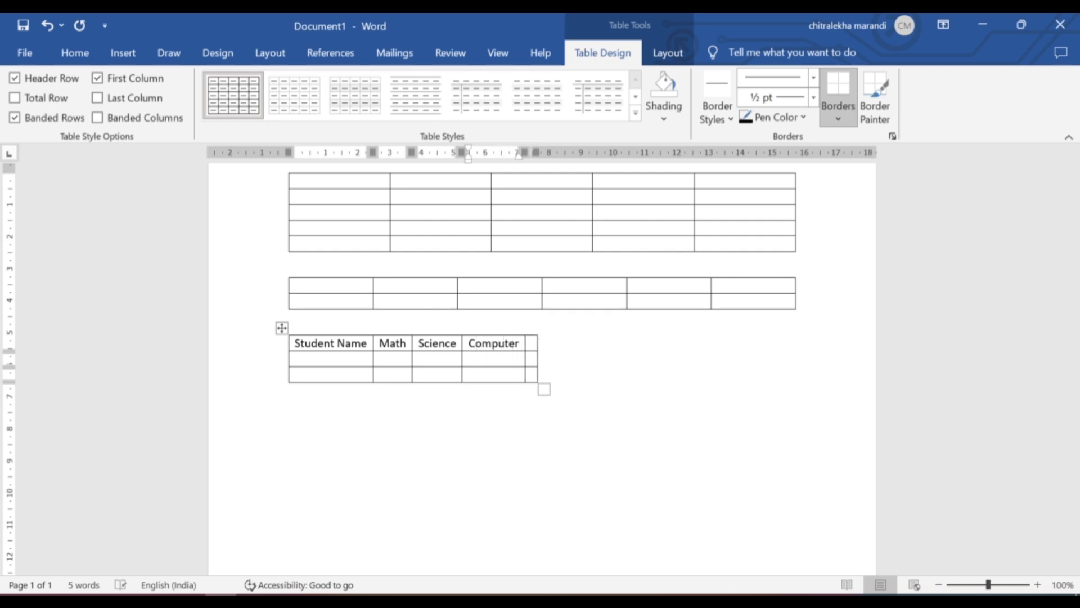
key(Tab)
text(t)
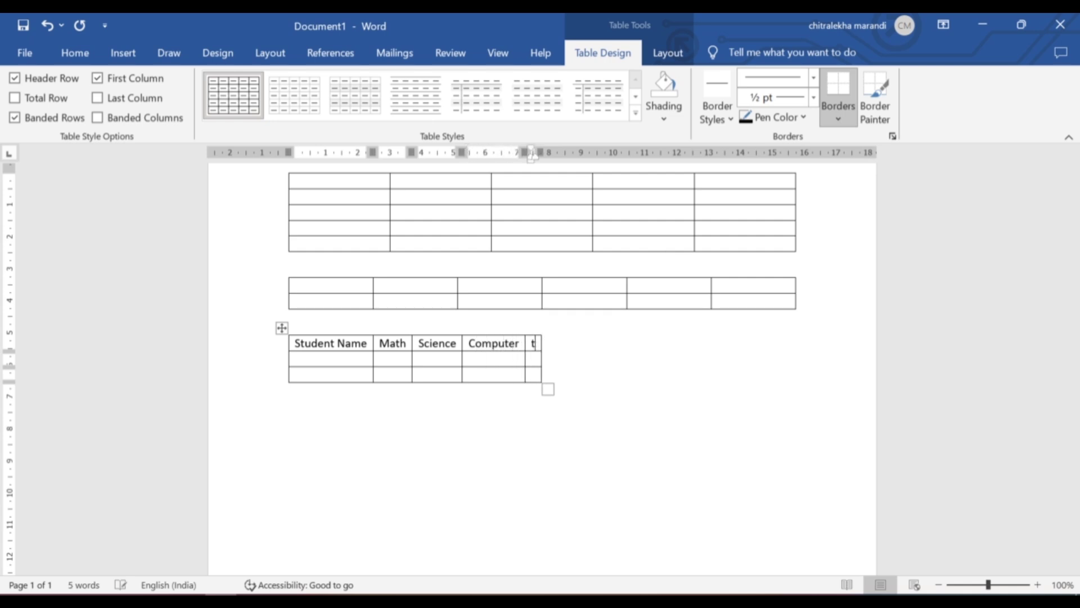
text(otal)
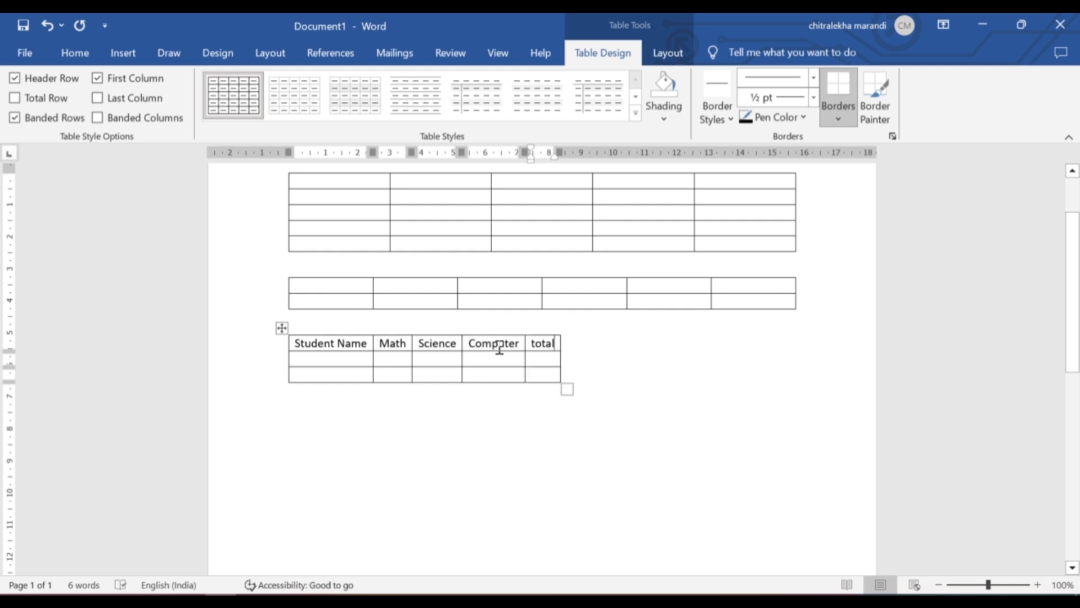
Enter 'Student Nmae' and 'Math' in the first two cells of the 6-column table
click(320, 287)
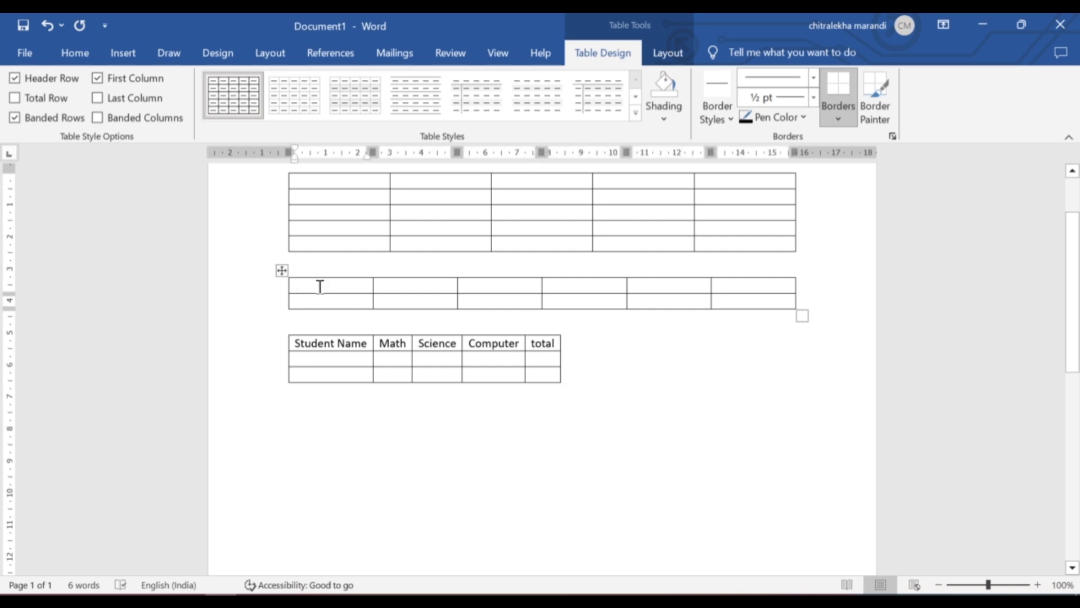
text(Student N)
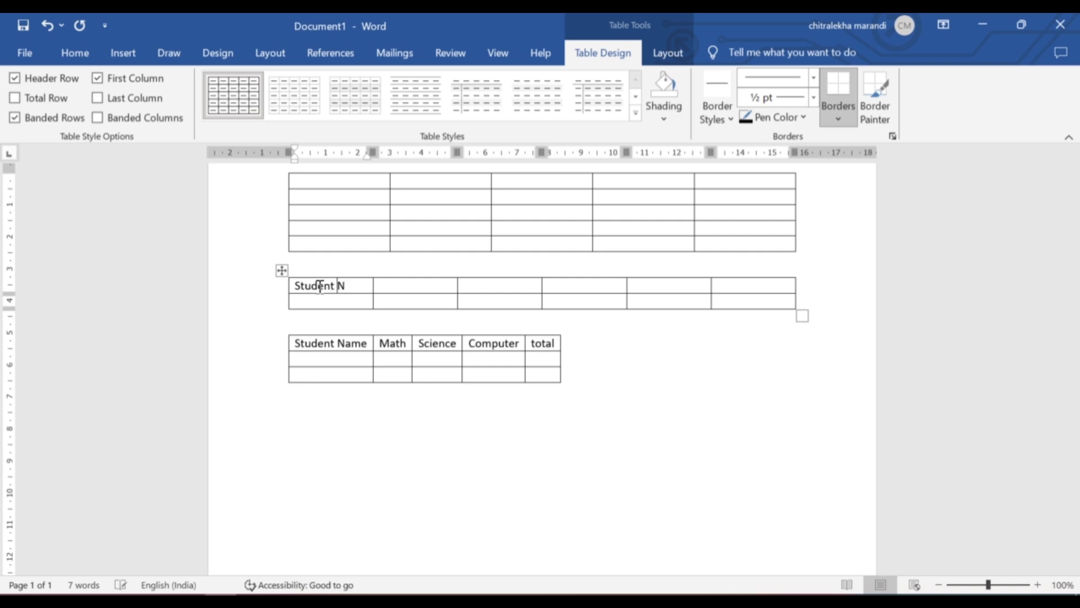
text(mae)
click(379, 286)
text(Math)
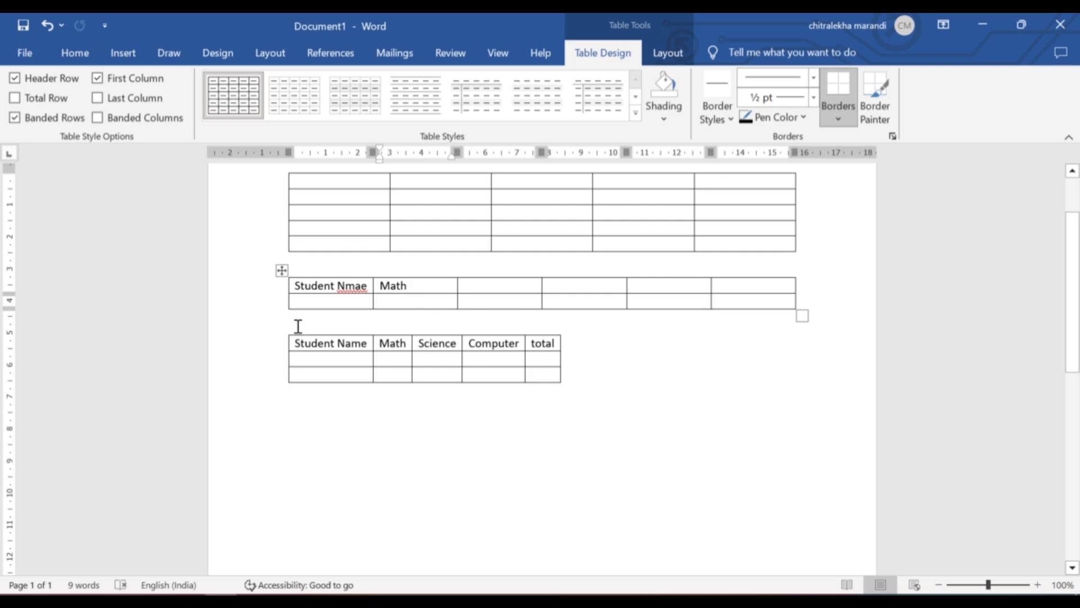
Below the tables, insert a 5-column, 3-row table set to AutoFit to window
click(123, 52)
click(623, 376)
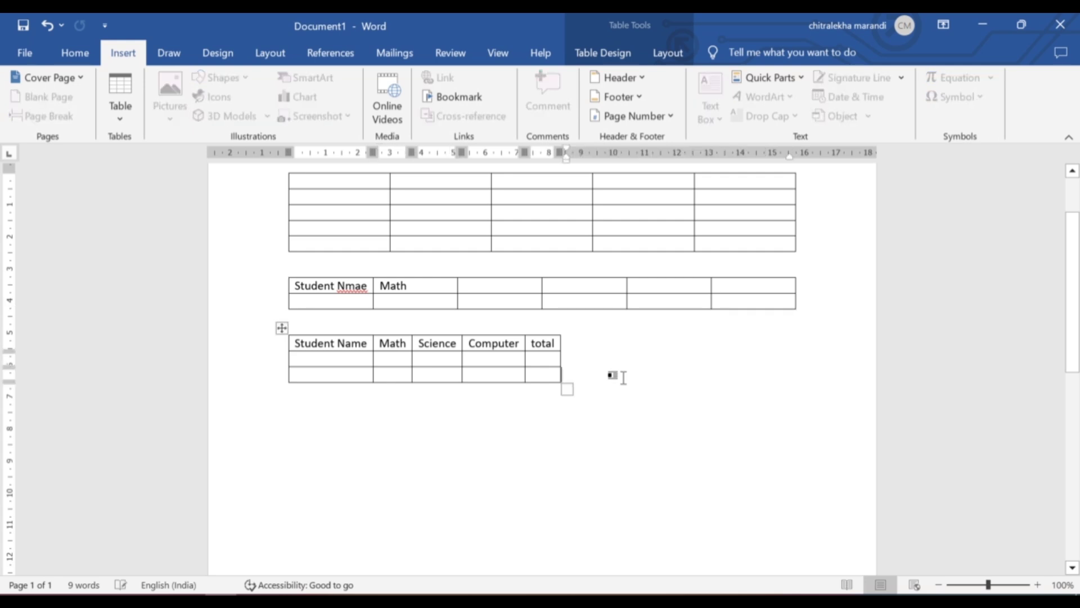
click(296, 404)
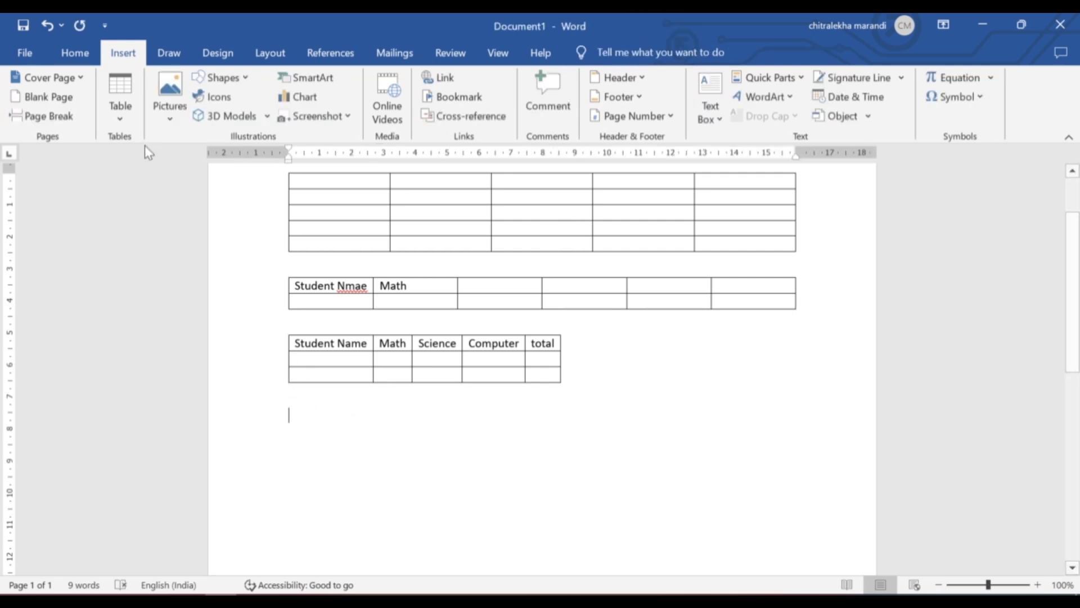
click(122, 121)
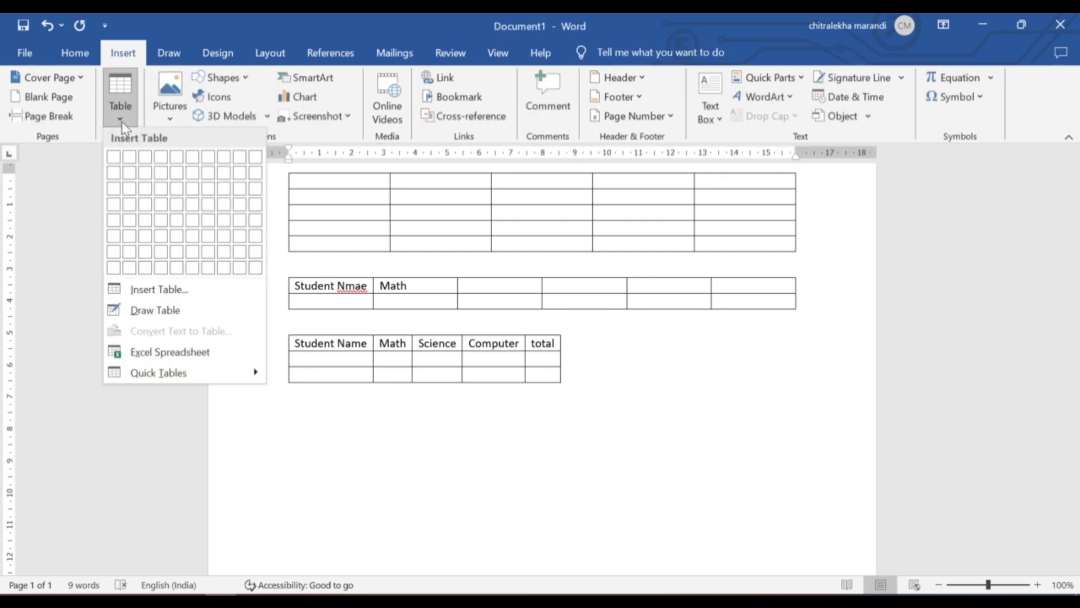
click(174, 289)
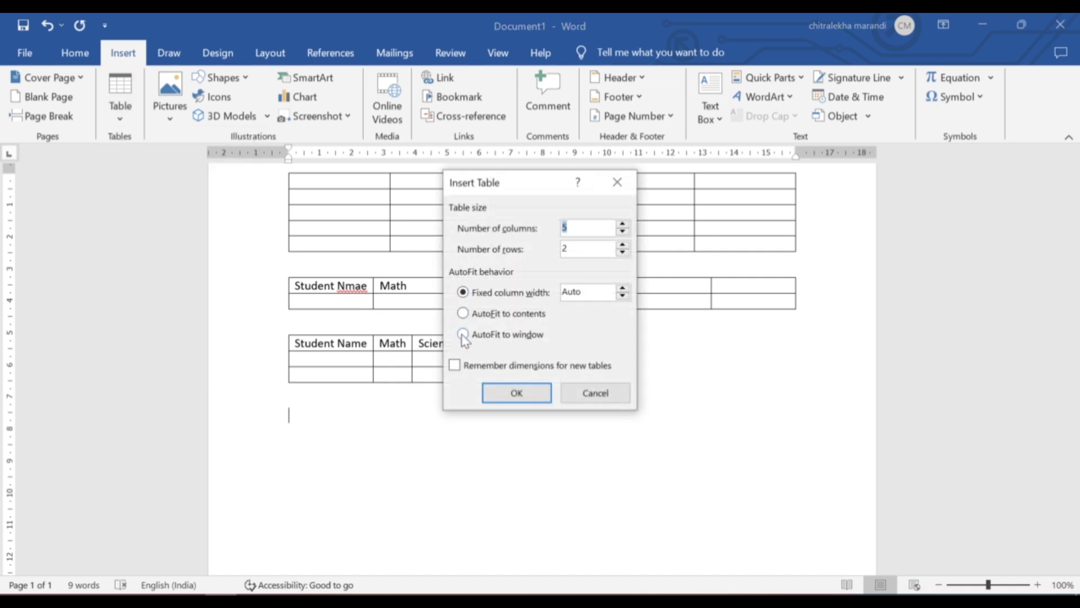
click(464, 335)
double_click(595, 250)
key(BackSpace)
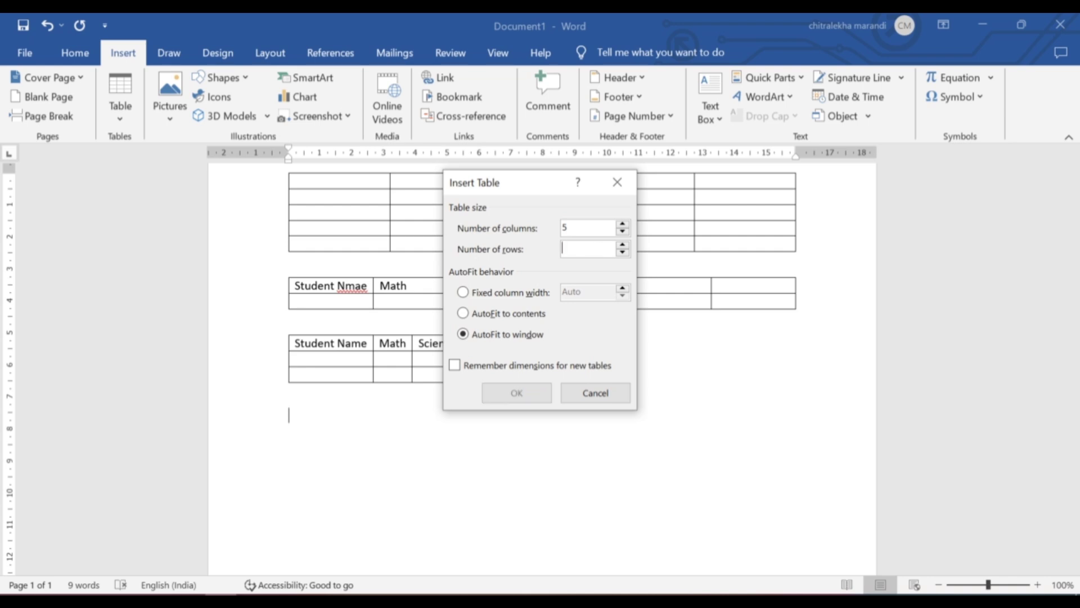
text(3)
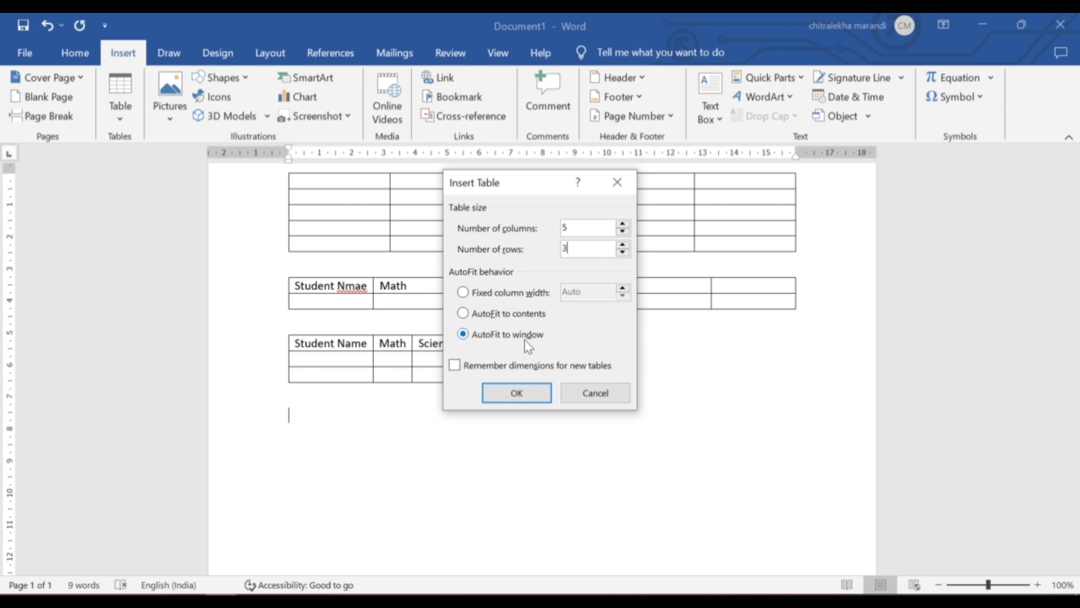
click(526, 398)
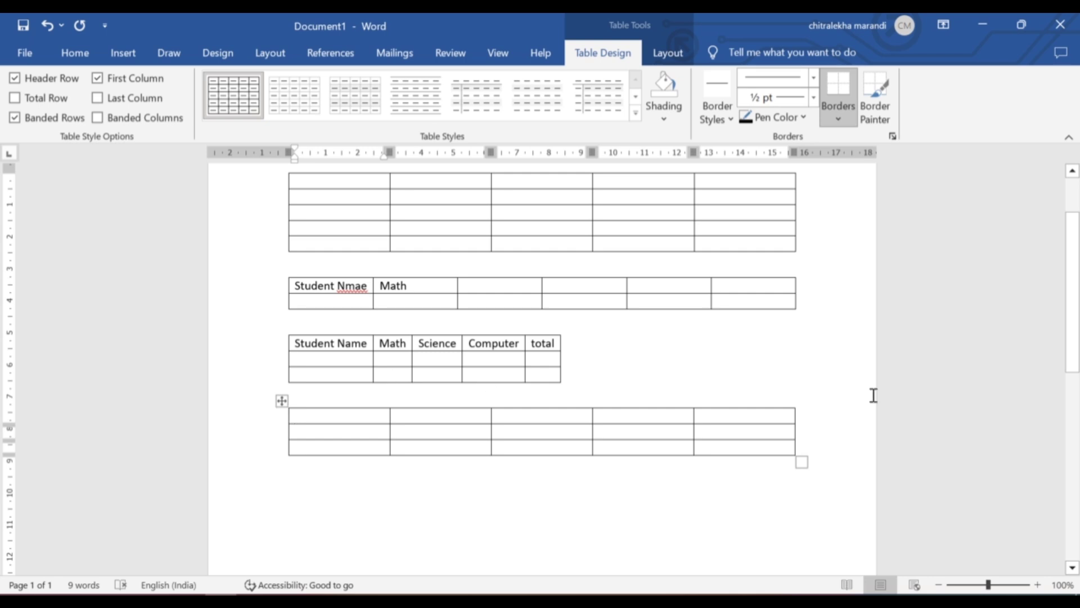
Undo the 5-column table and insert a full-width 3-column, 2-row table instead
click(54, 22)
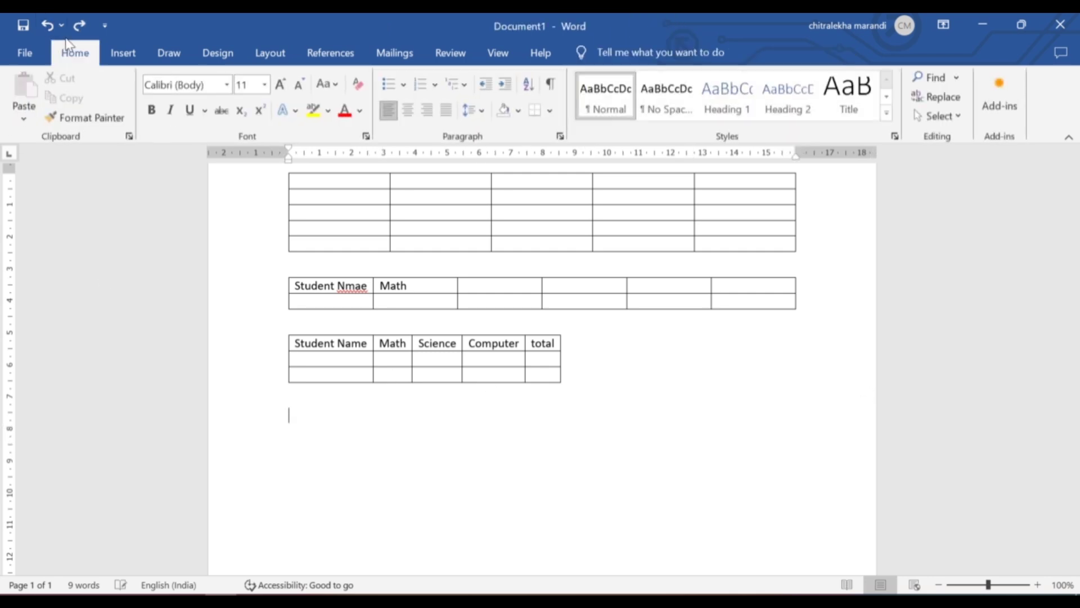
click(126, 54)
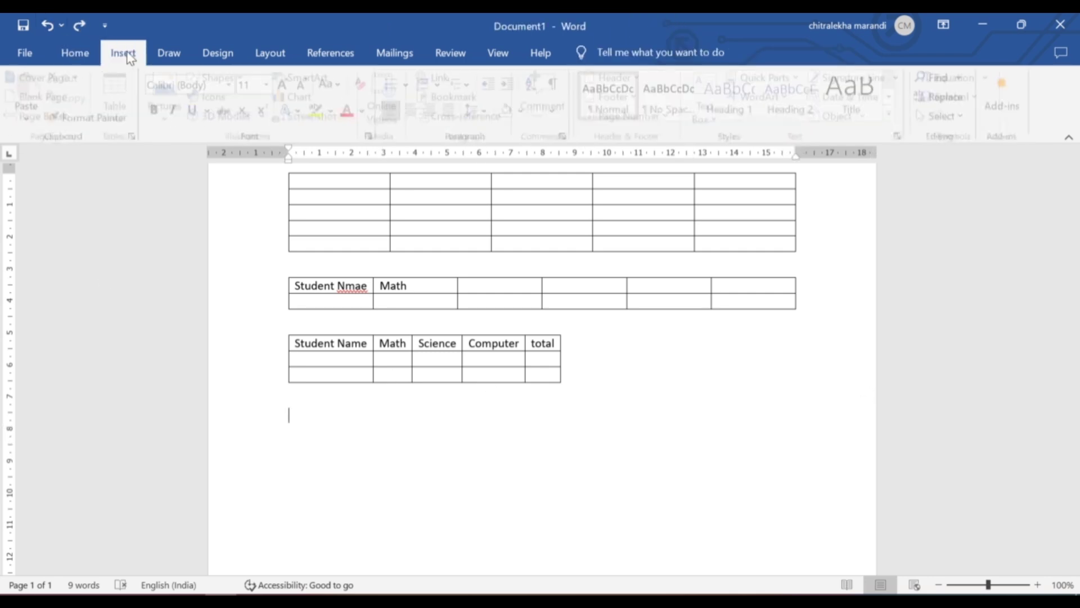
click(131, 121)
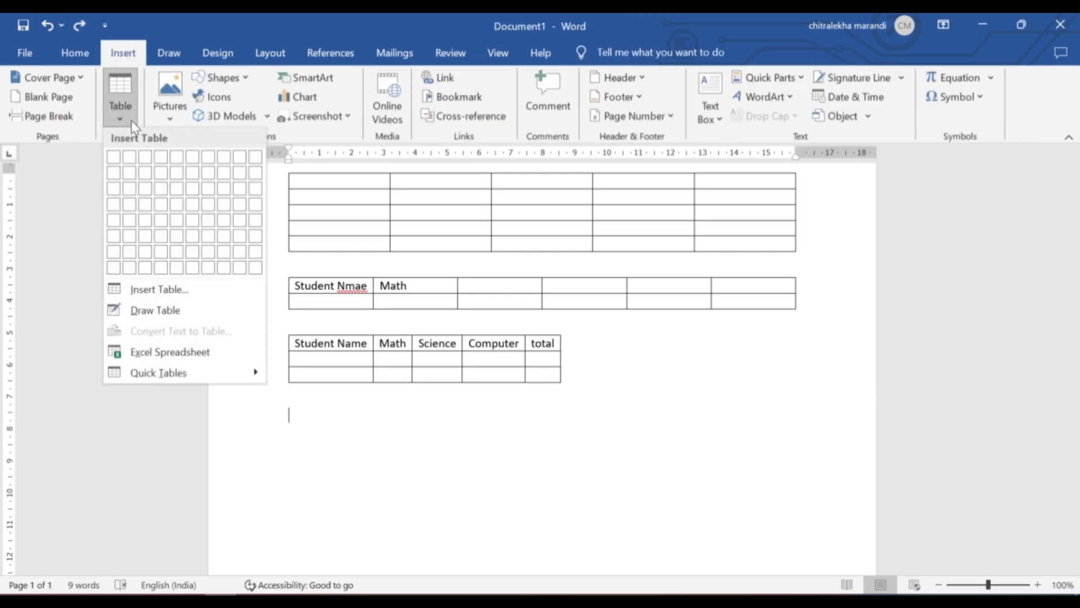
click(159, 286)
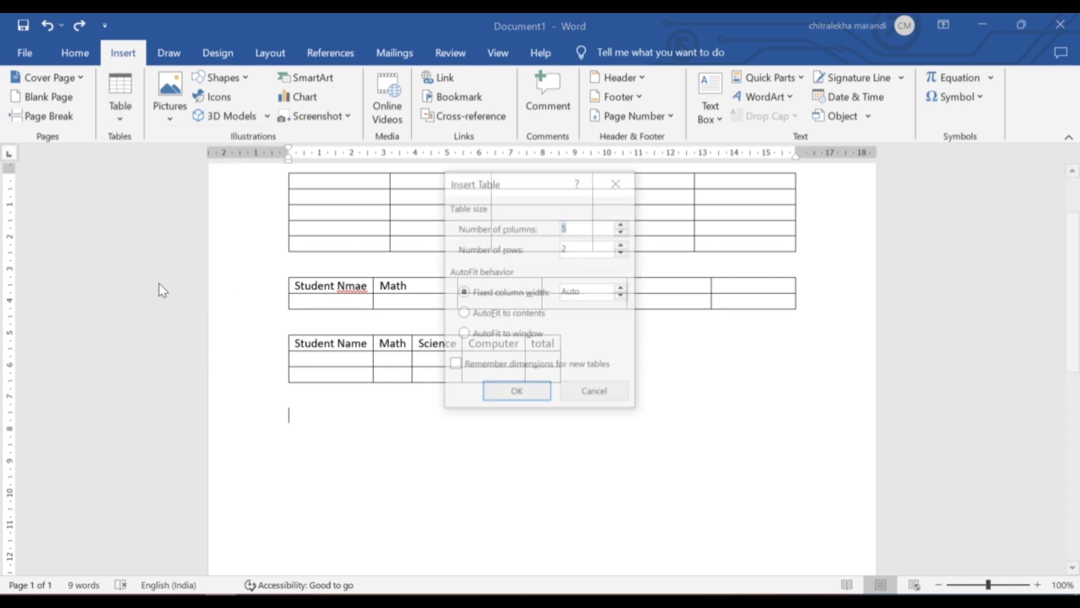
click(464, 334)
click(586, 233)
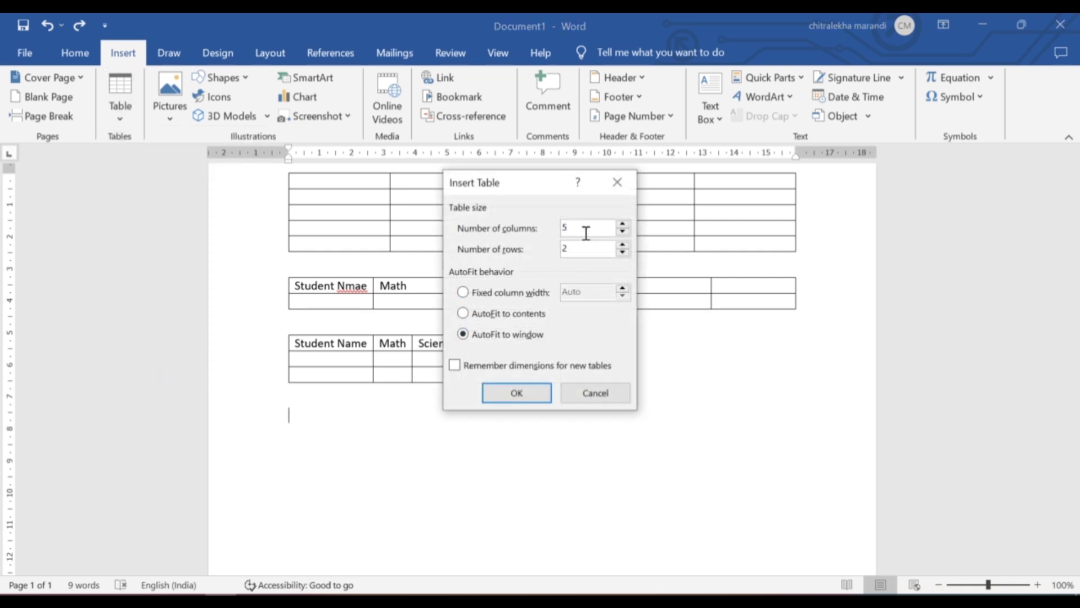
key(BackSpace)
text(3)
click(494, 393)
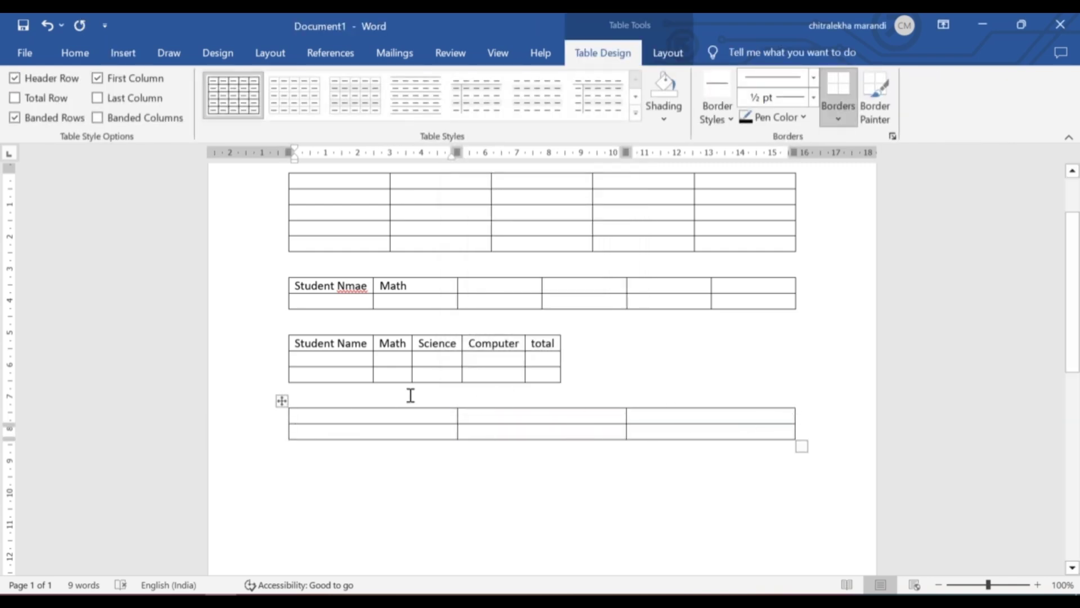
click(139, 294)
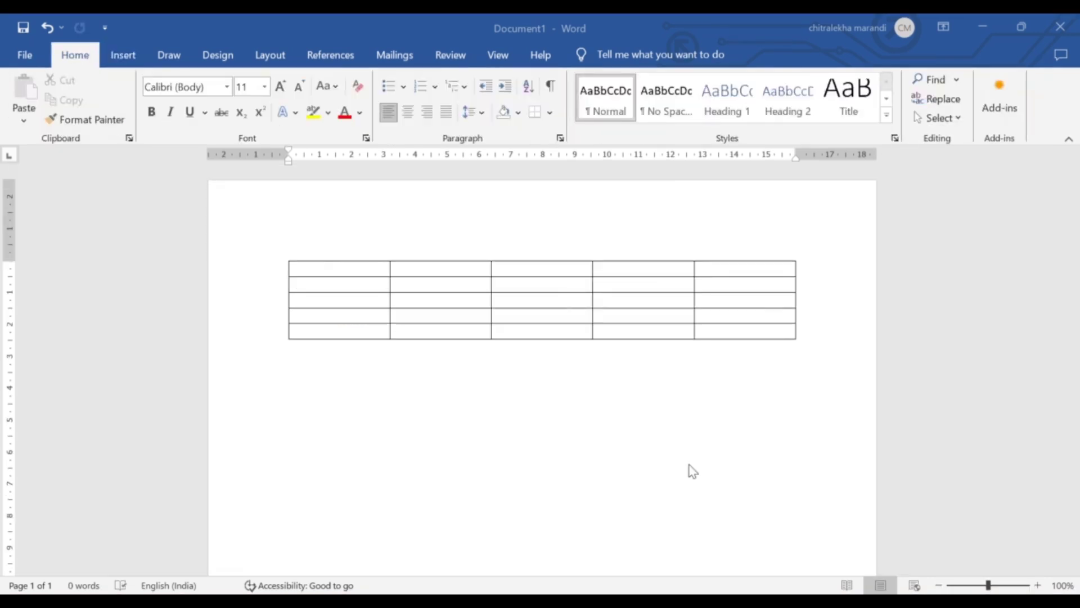
Bring up the Insert ribbon on the document holding only the 5x5 table
click(123, 56)
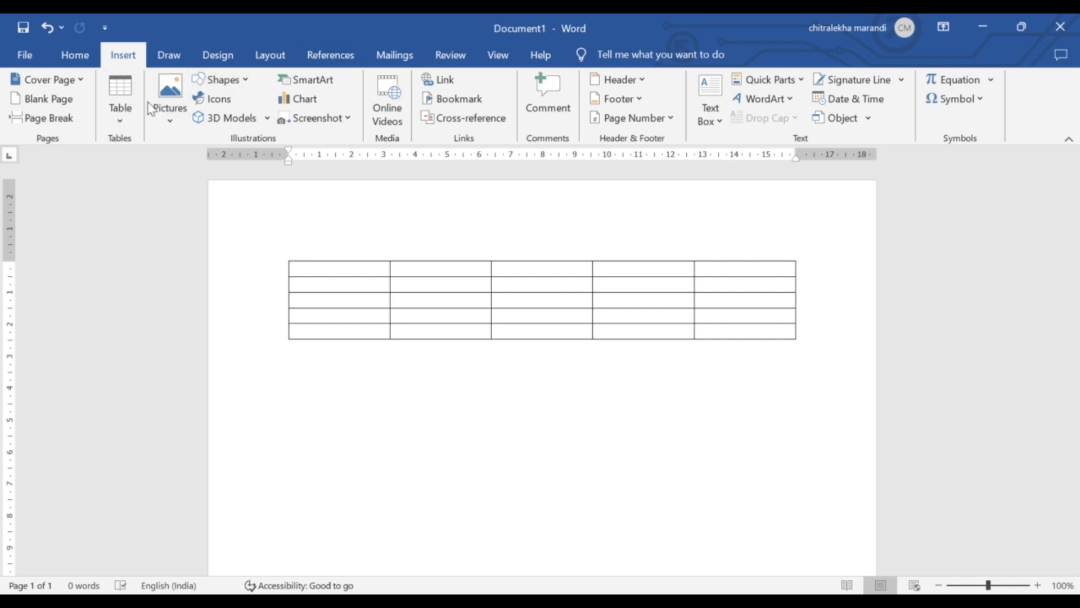
With the cursor in the first cell, switch between the Table Design and Layout ribbons, ending on Layout
click(321, 274)
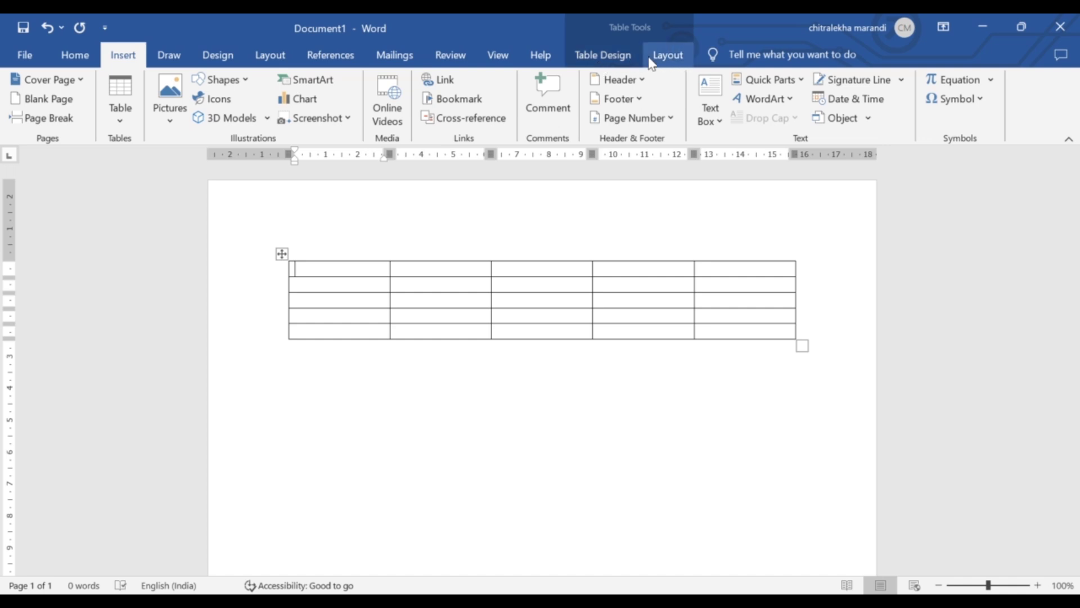
click(601, 60)
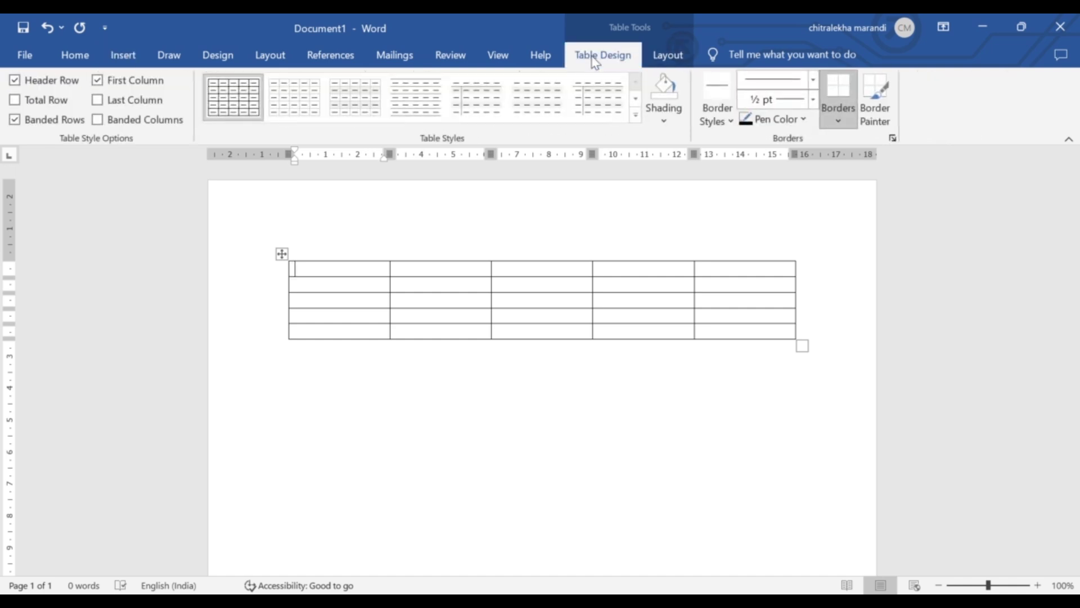
click(673, 60)
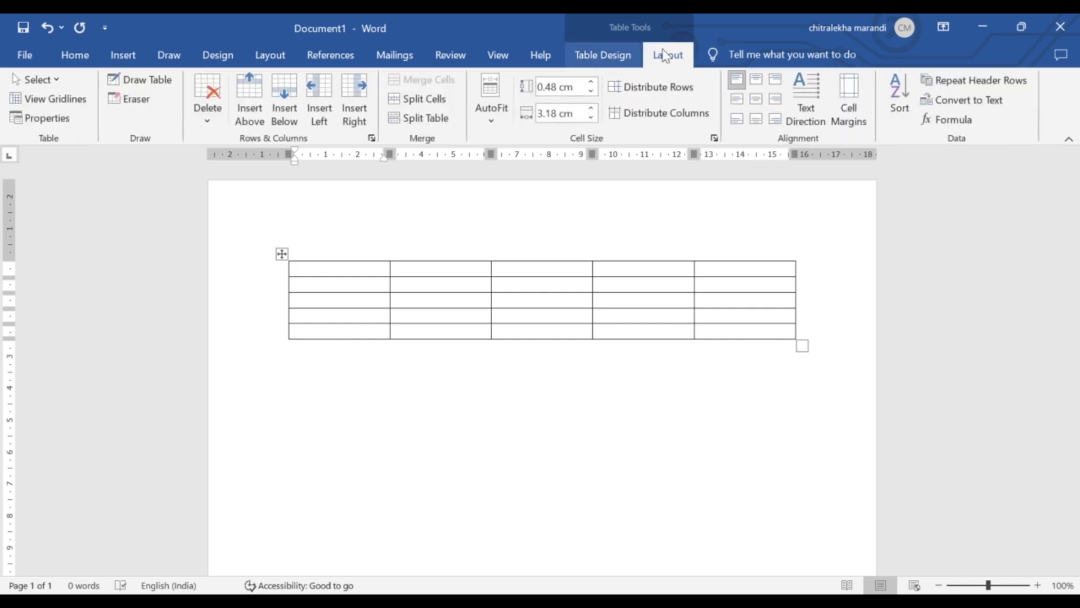
click(112, 58)
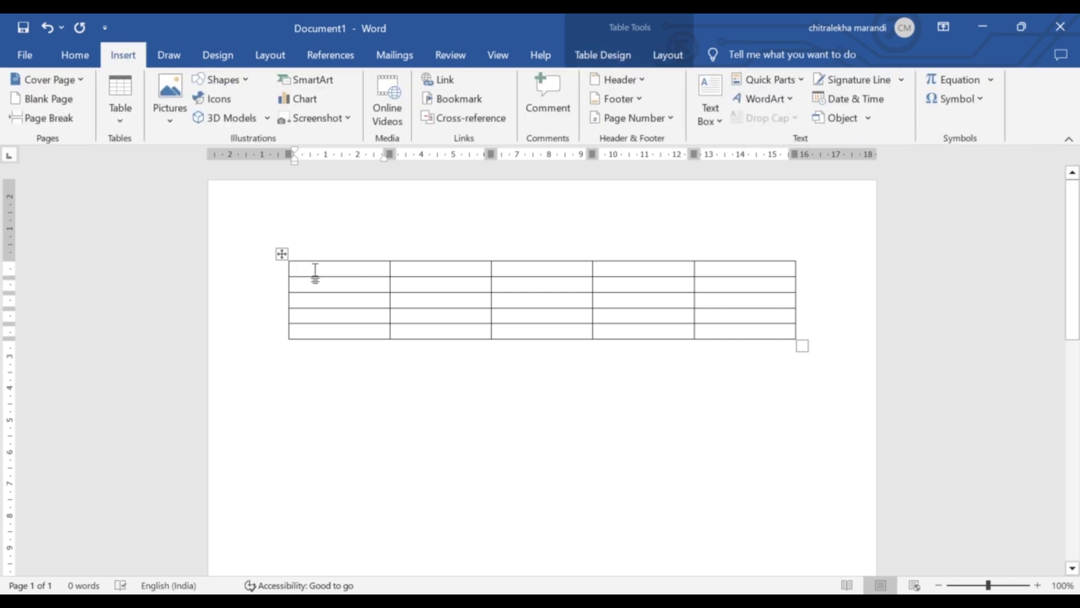
click(603, 57)
click(689, 61)
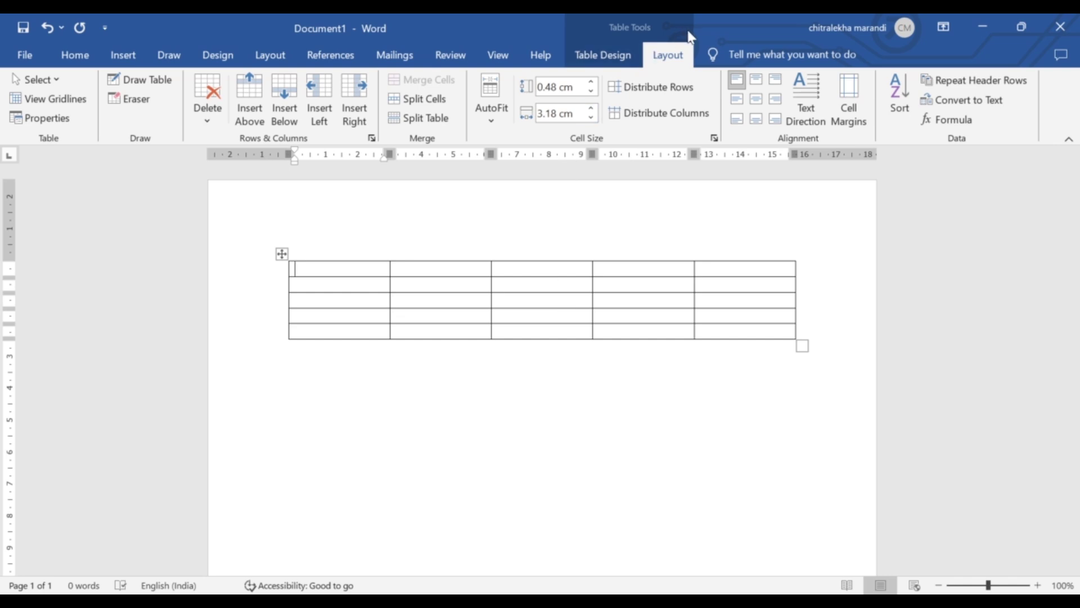
click(619, 60)
click(665, 63)
click(599, 66)
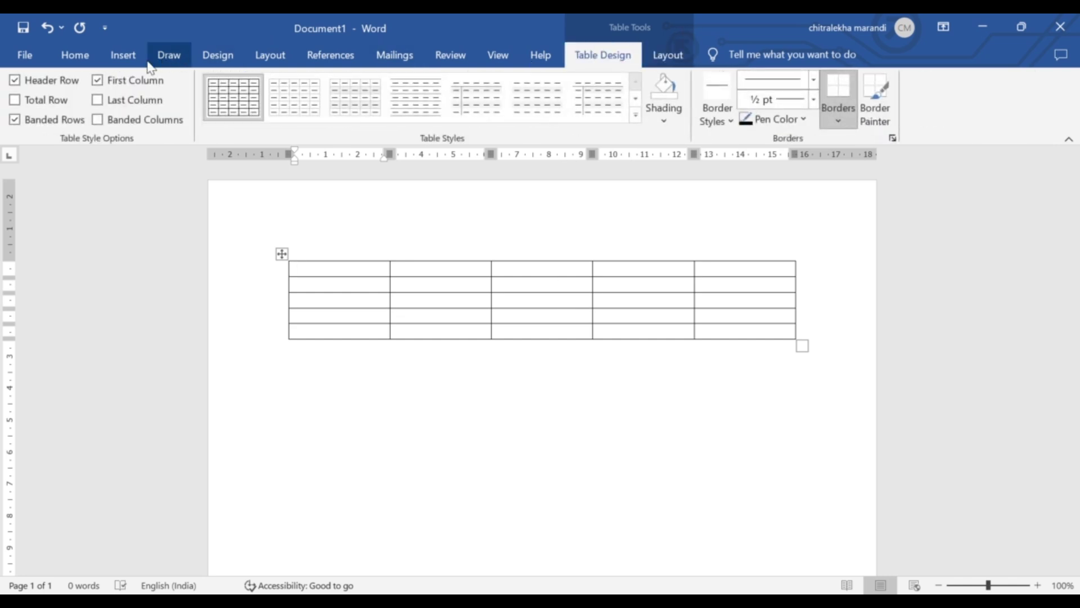
click(128, 59)
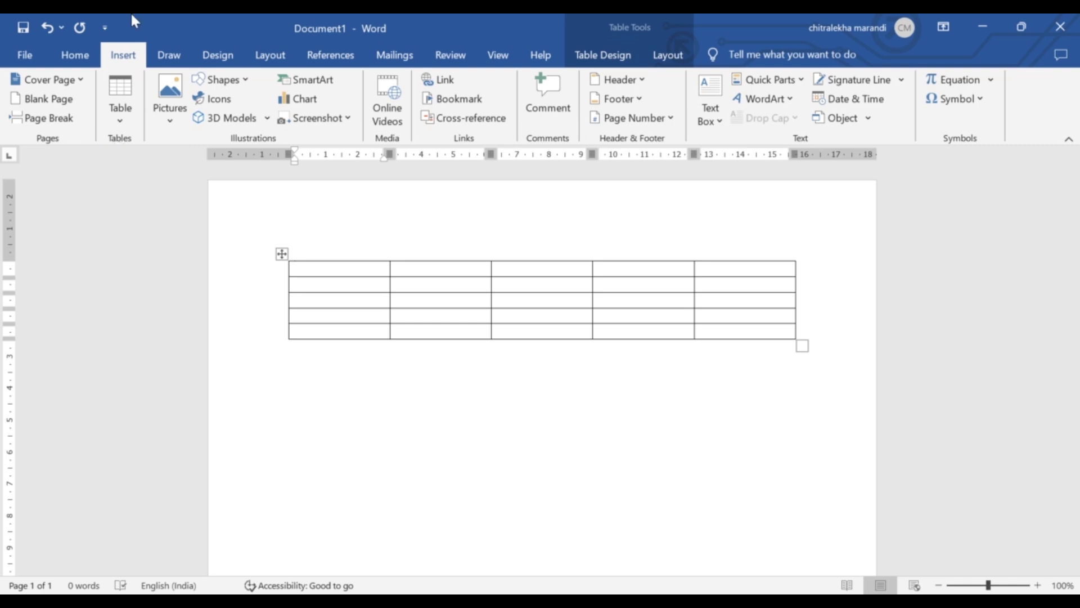
click(618, 54)
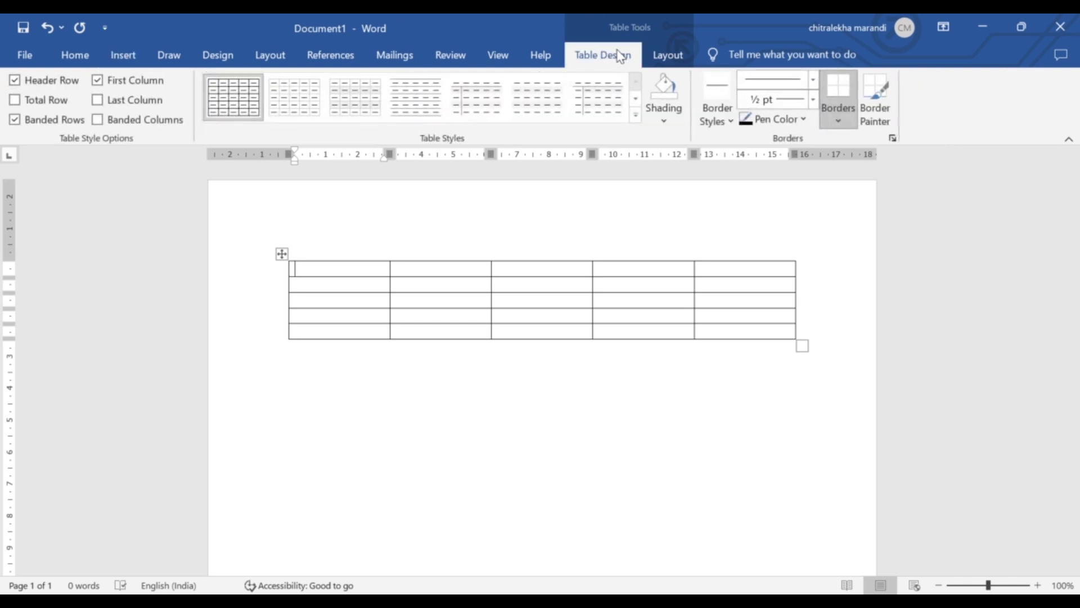
click(670, 56)
click(609, 60)
click(667, 63)
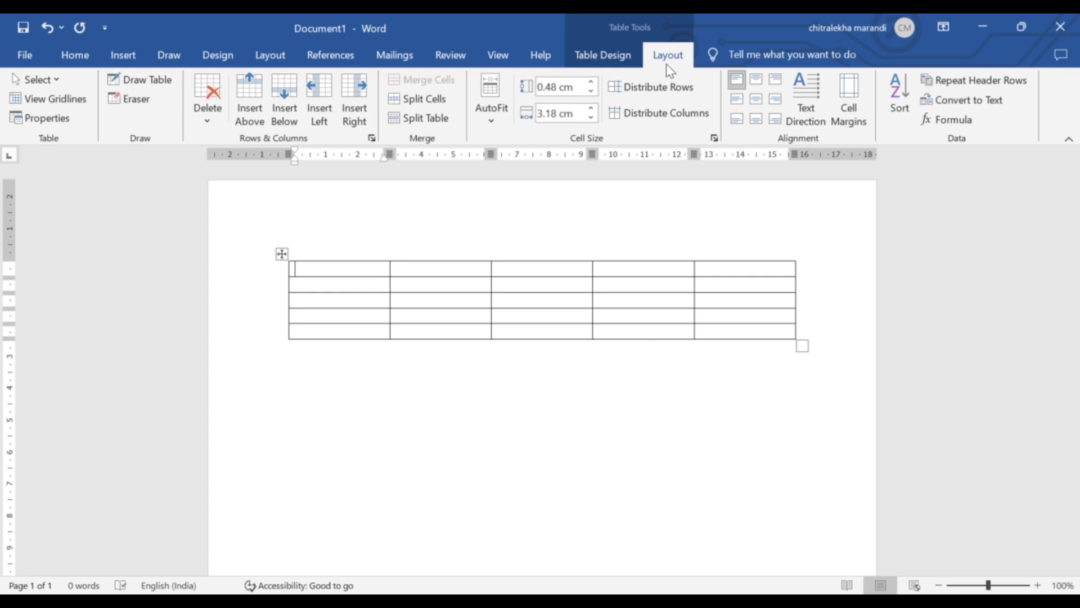
click(465, 205)
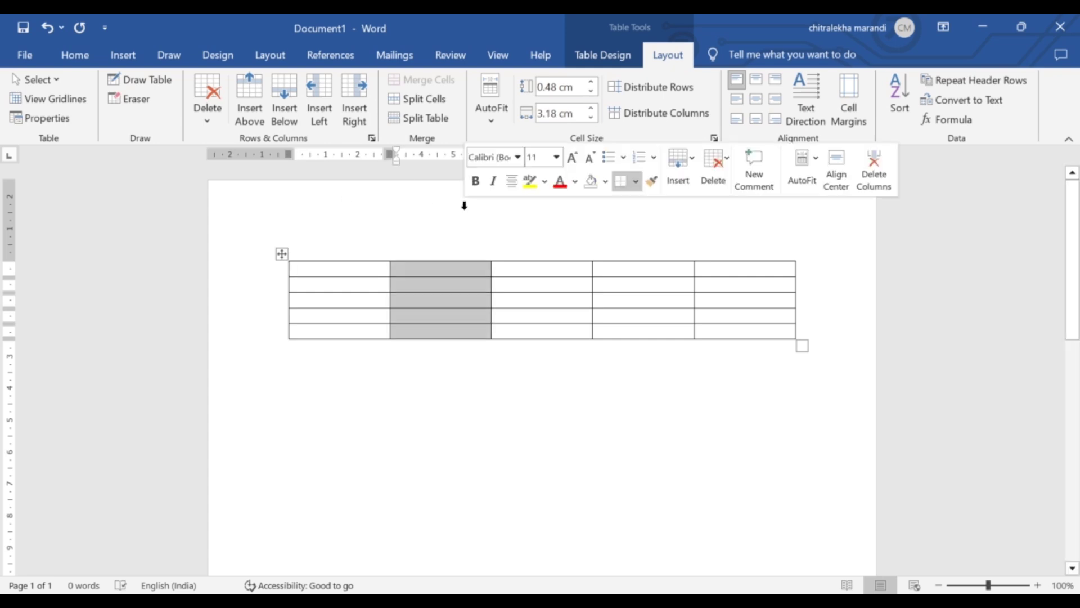
click(423, 406)
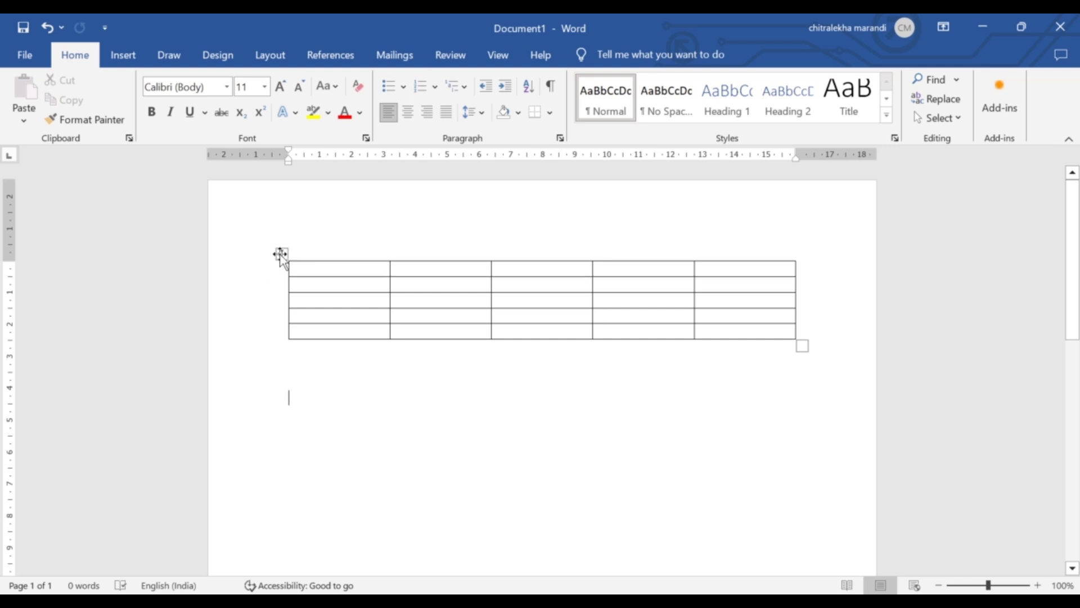
Drag the whole table slightly lower on the page and put the cursor below it
click(282, 254)
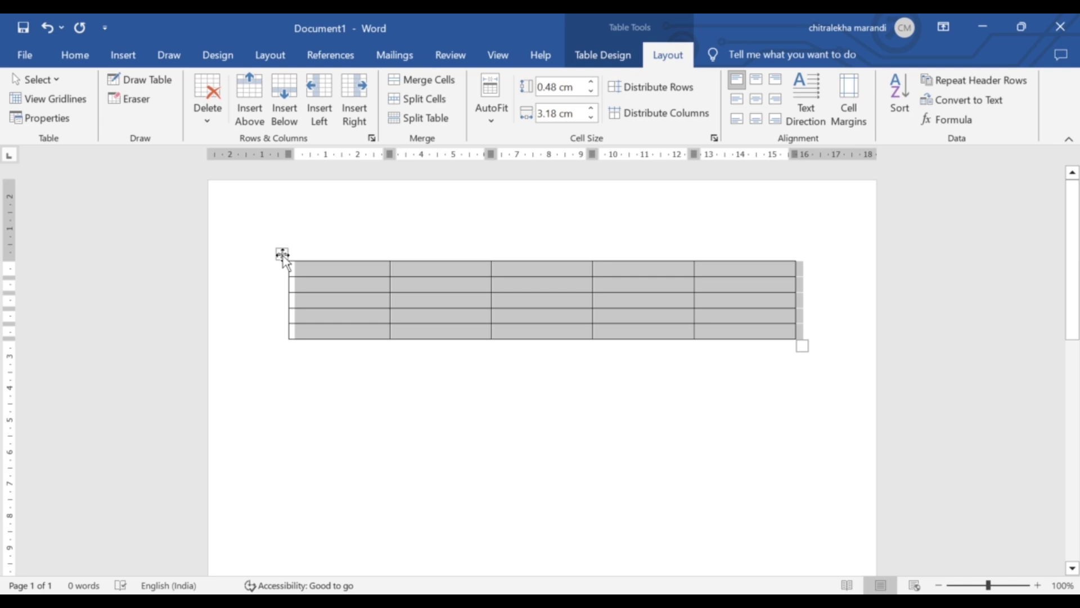
click(282, 255)
mouse_move(282, 254)
mouse_down()
mouse_move(282, 310)
mouse_move(282, 273)
mouse_up()
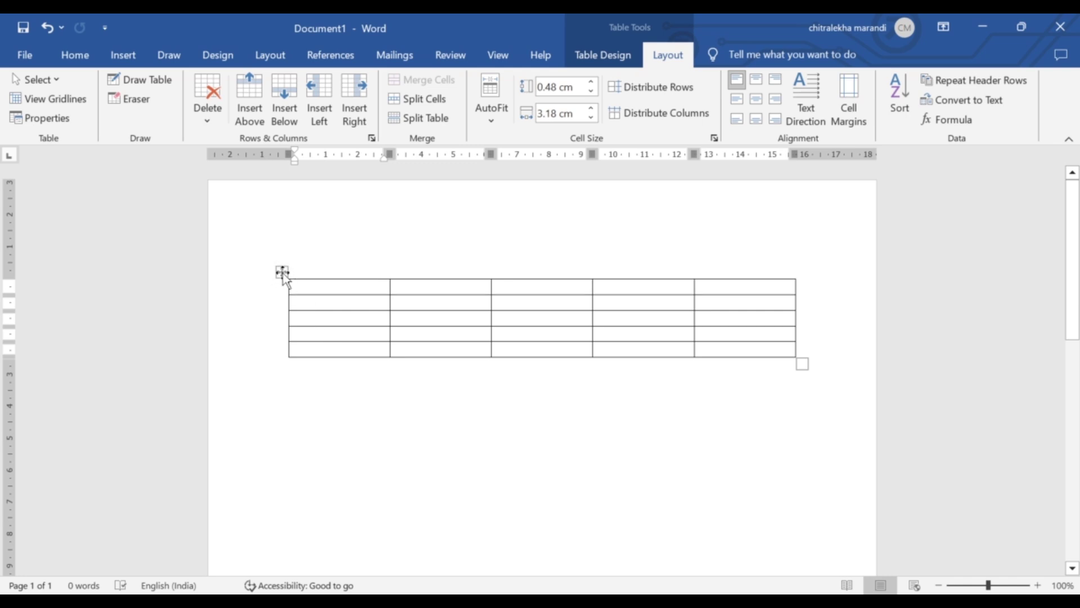
click(393, 423)
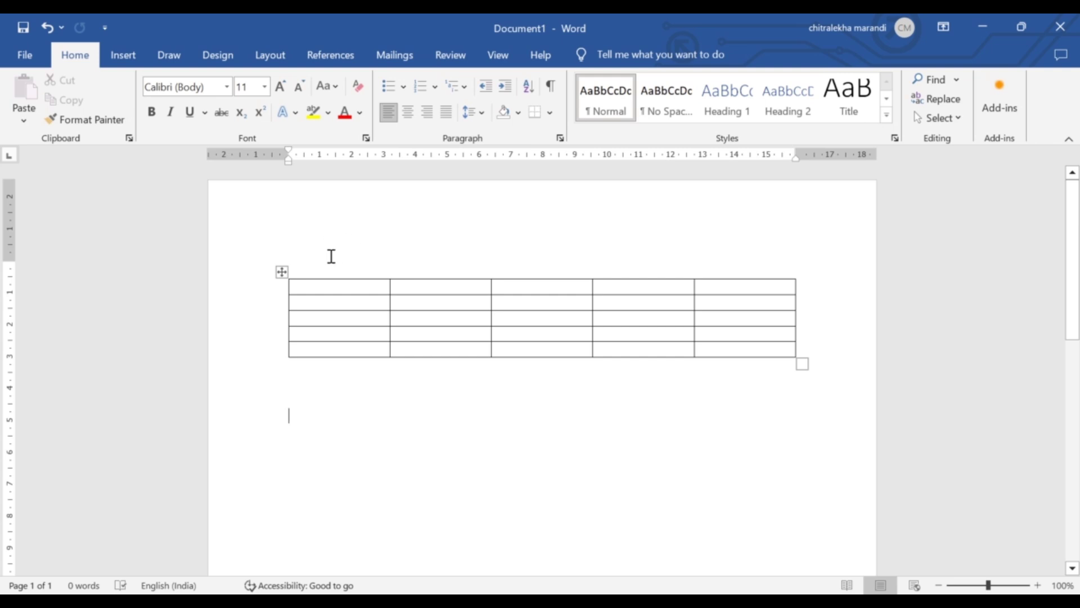
Type the person's full name in the first cell, widen the first column and narrow the second
click(383, 298)
text(Manisa rani soren)
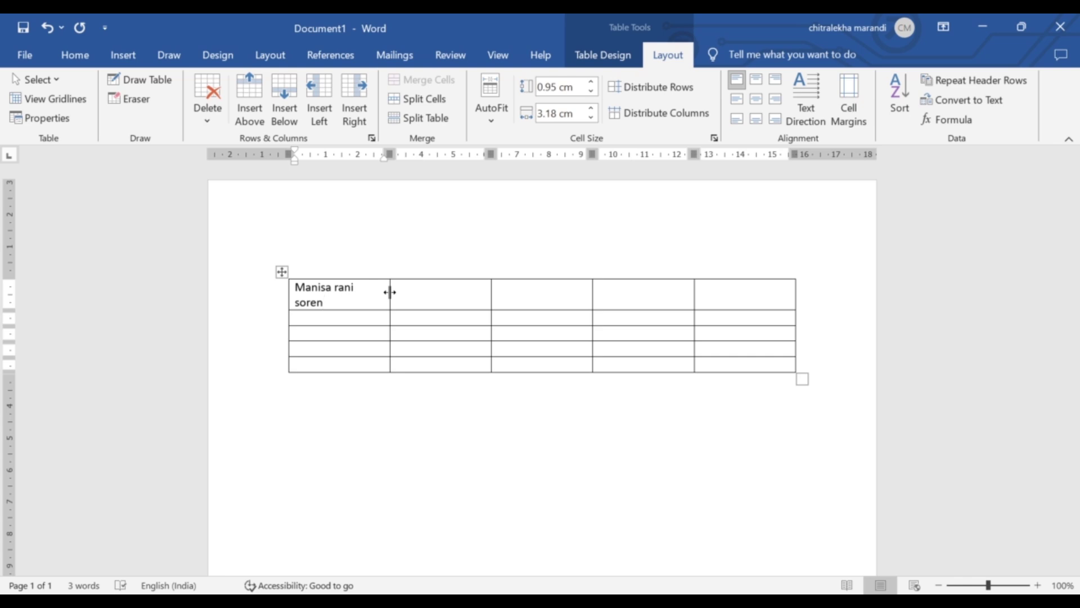
drag(390, 292, 398, 294)
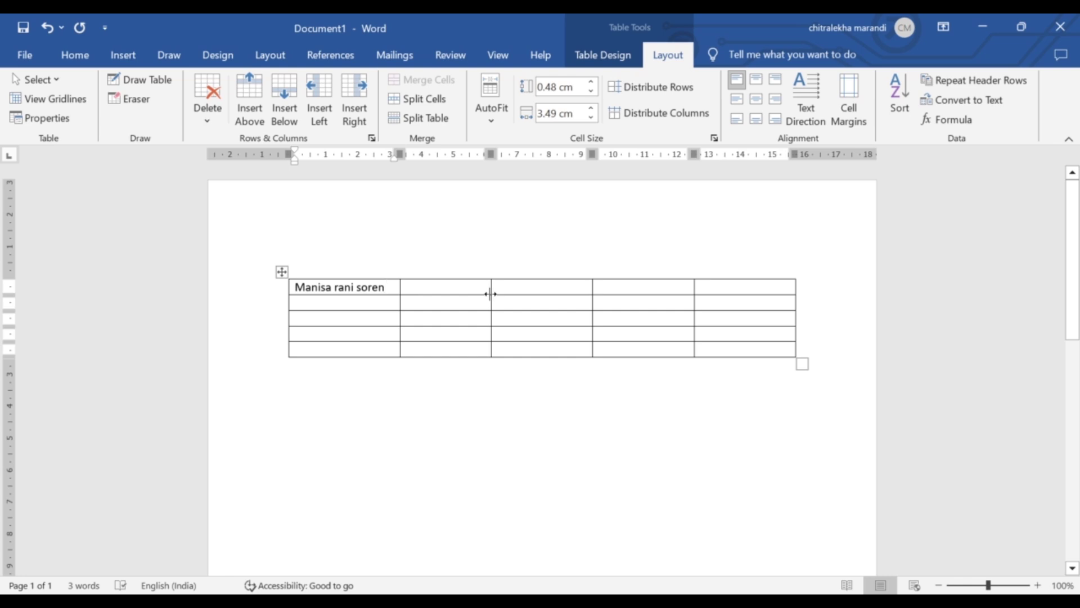
drag(488, 295, 456, 300)
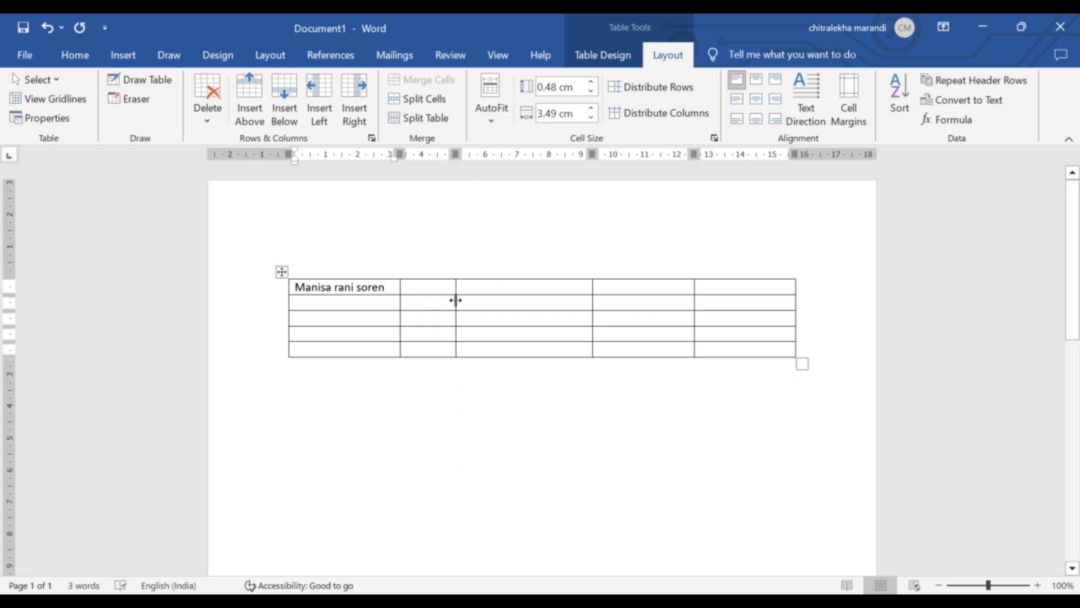
drag(455, 300, 479, 300)
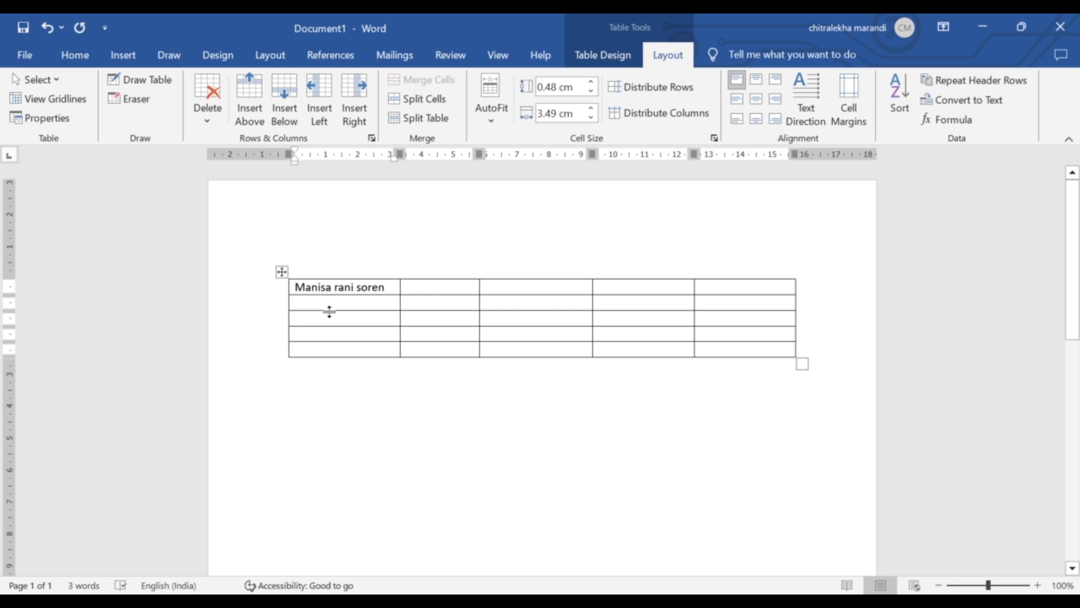
Set the second row's height to about 0.74 cm and leave the table
drag(329, 311, 330, 307)
drag(331, 310, 336, 334)
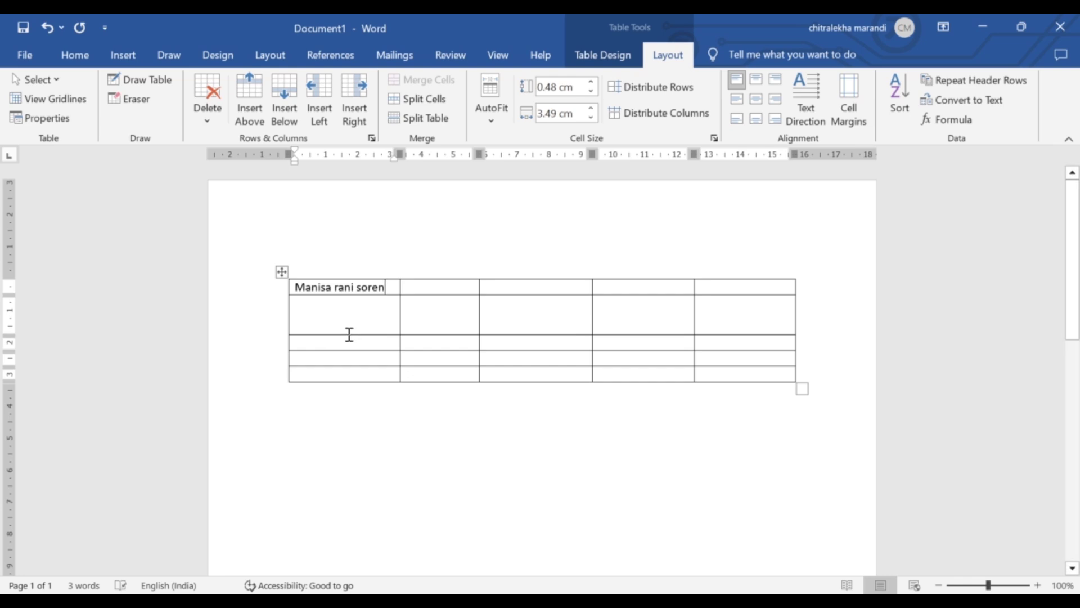
click(350, 322)
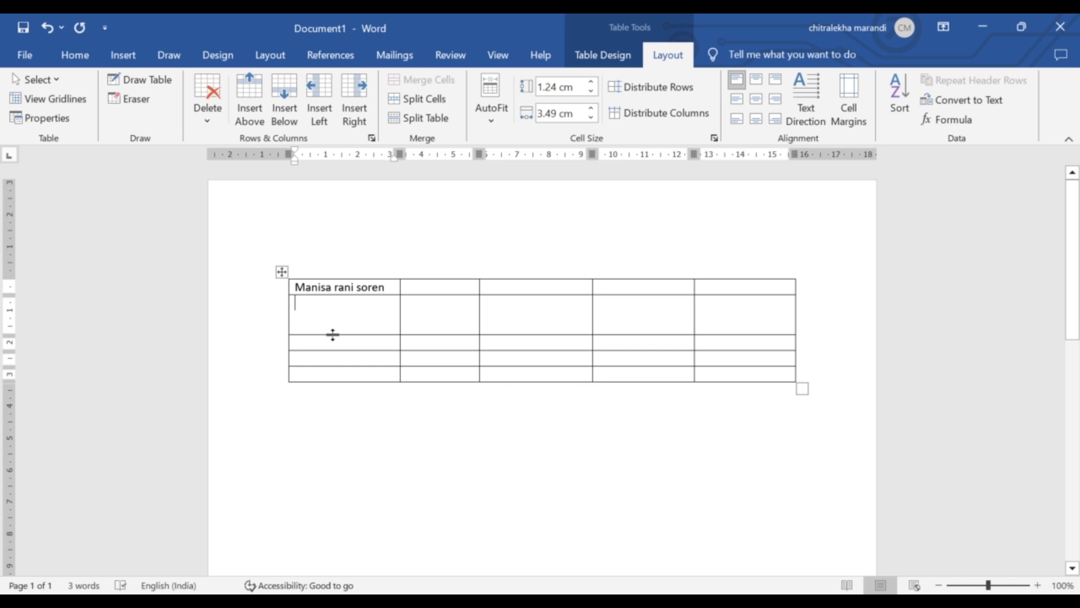
drag(332, 335, 331, 320)
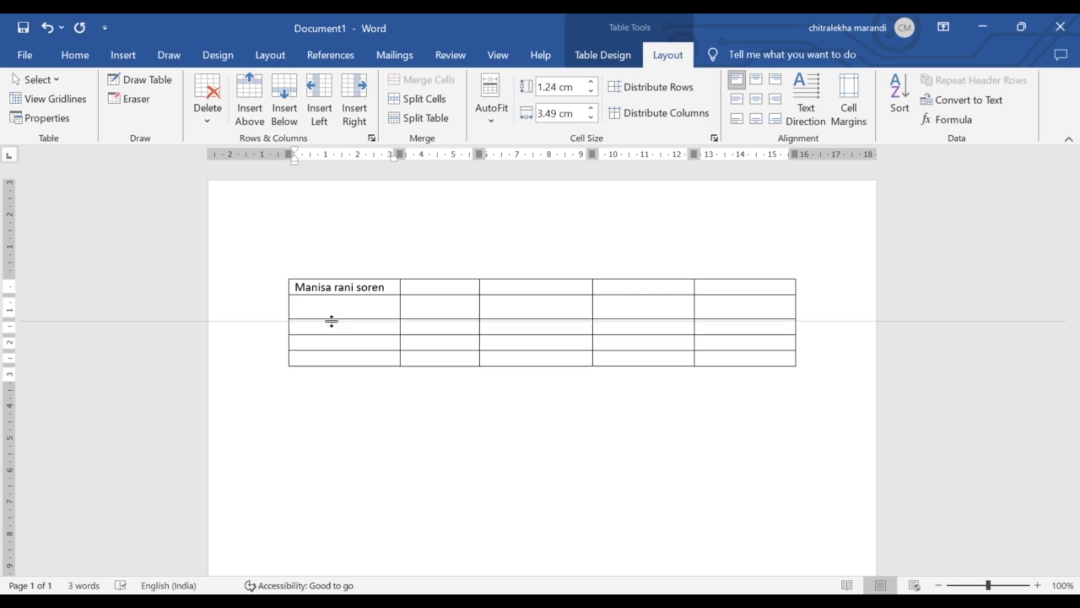
click(343, 431)
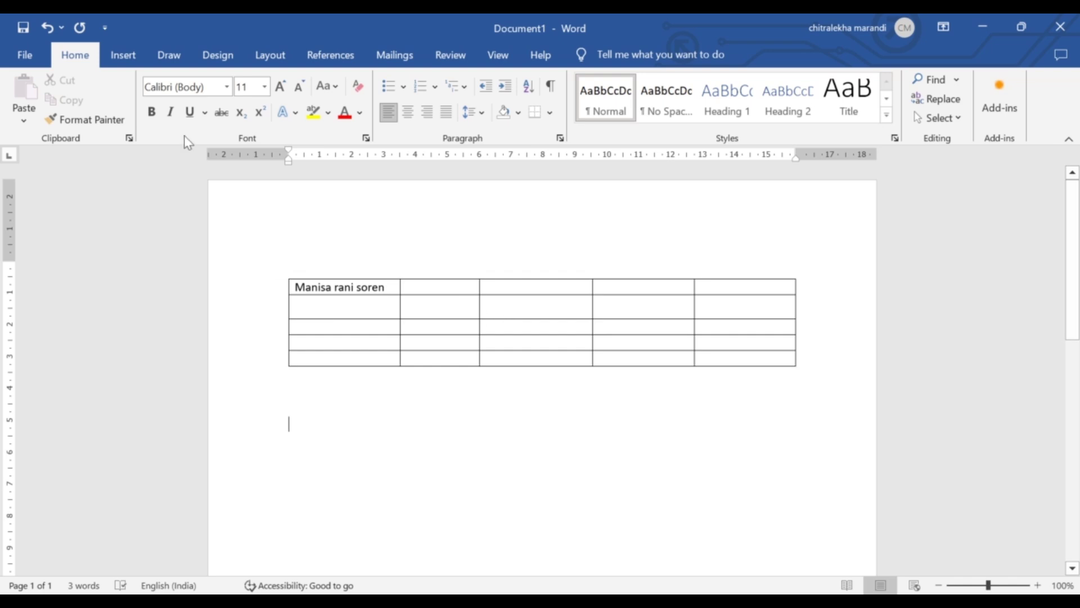
Undo the row height, three column-width changes and the typed name, leaving an even, empty table
click(45, 27)
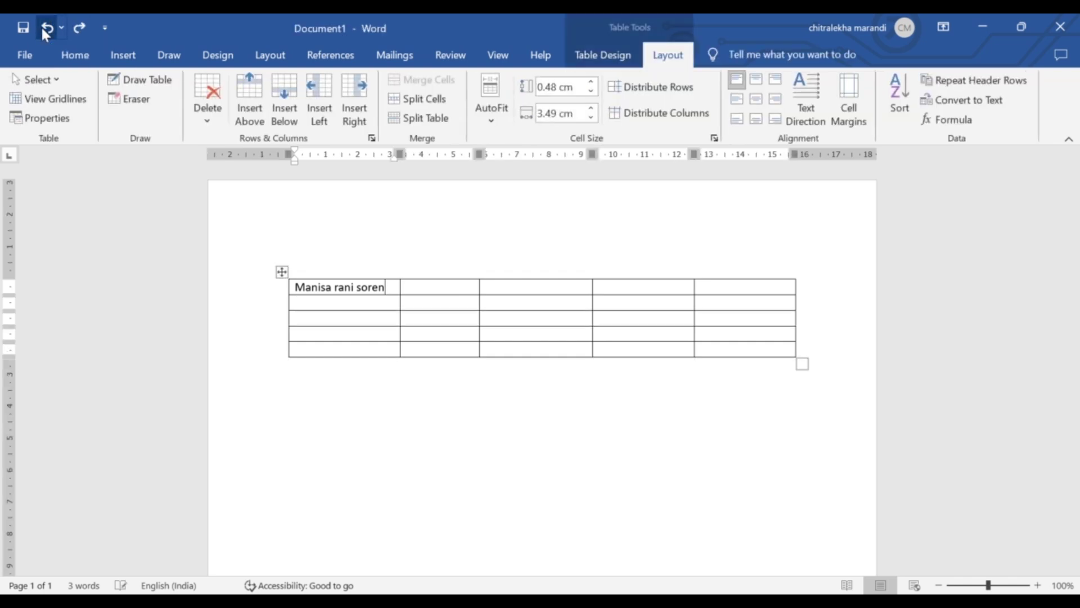
click(43, 30)
click(43, 30)
click(43, 30)
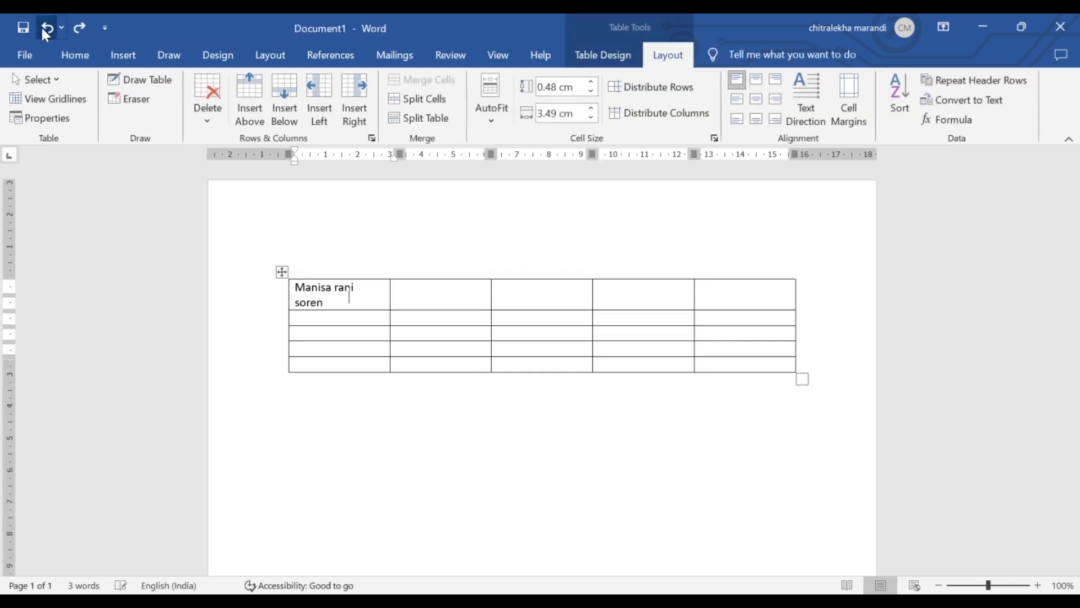
click(42, 26)
click(42, 26)
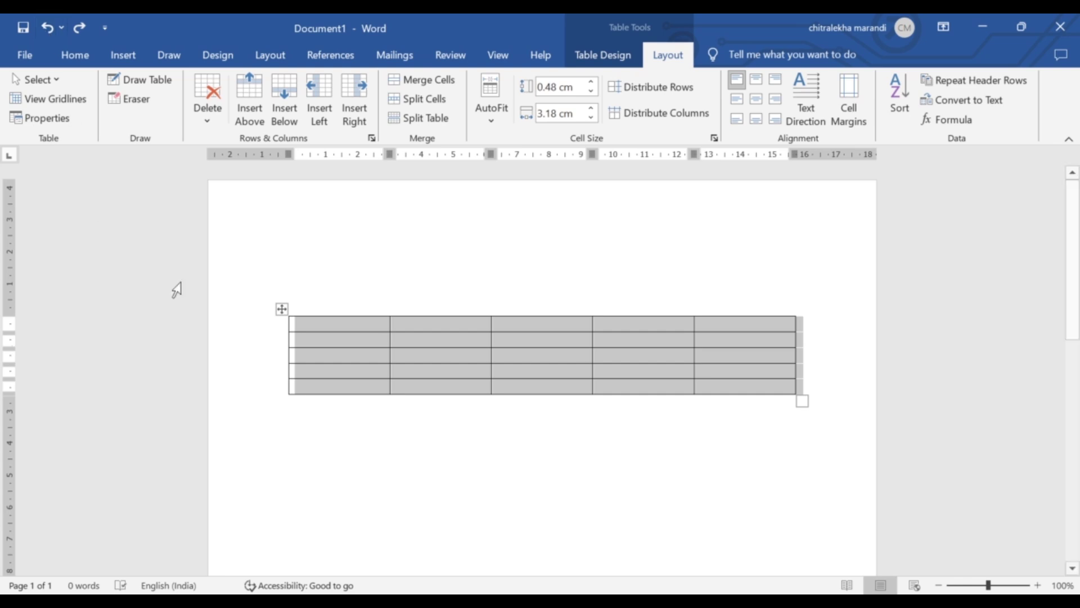
click(258, 332)
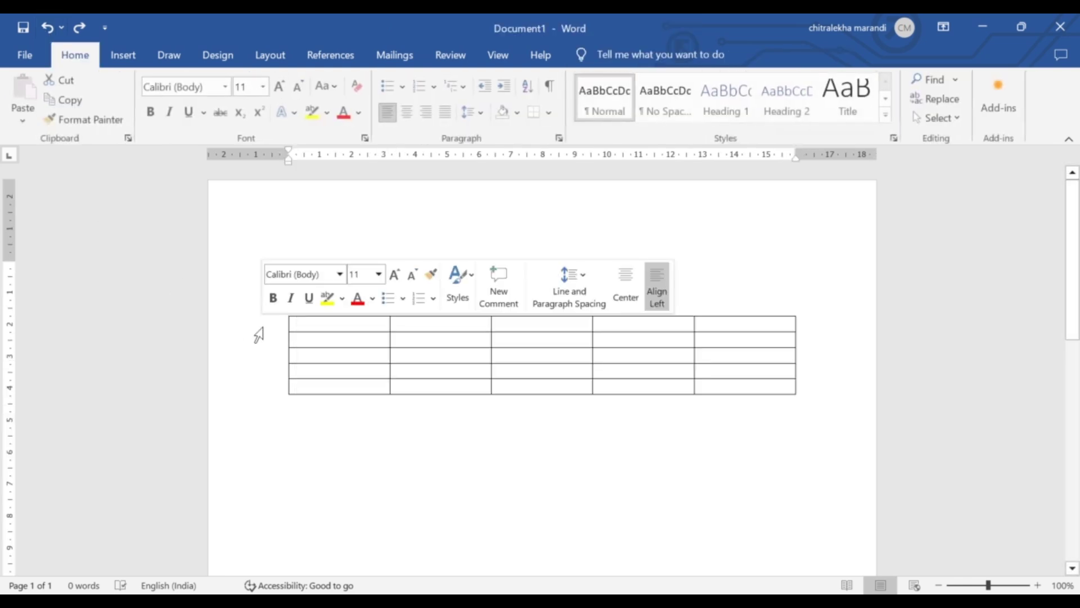
click(490, 548)
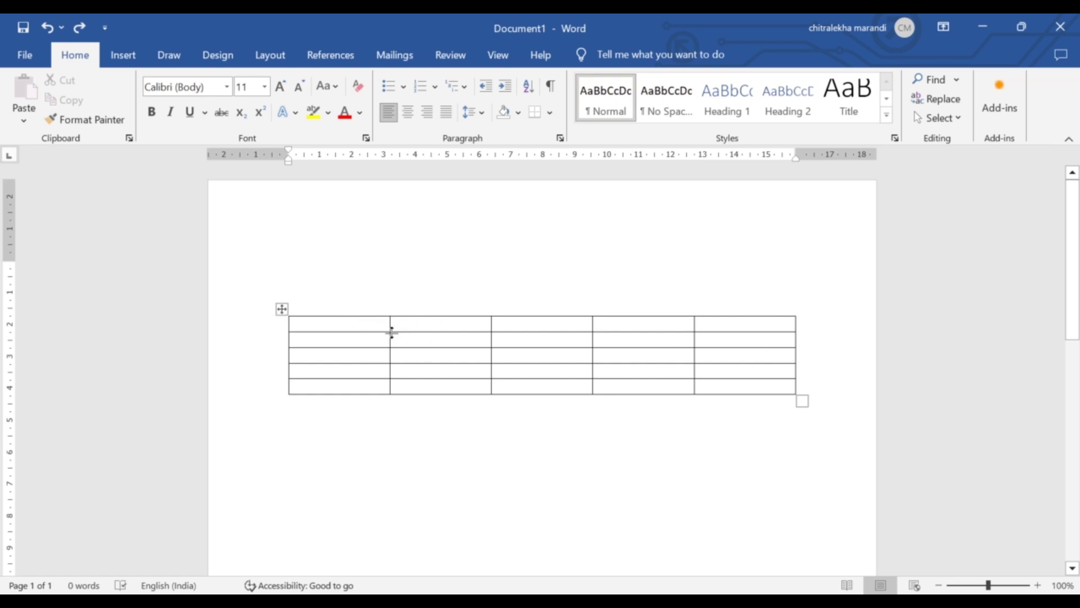
Insert two columns, one after the first column and one at the right edge, for seven columns
mouse_move(390, 313)
click(391, 309)
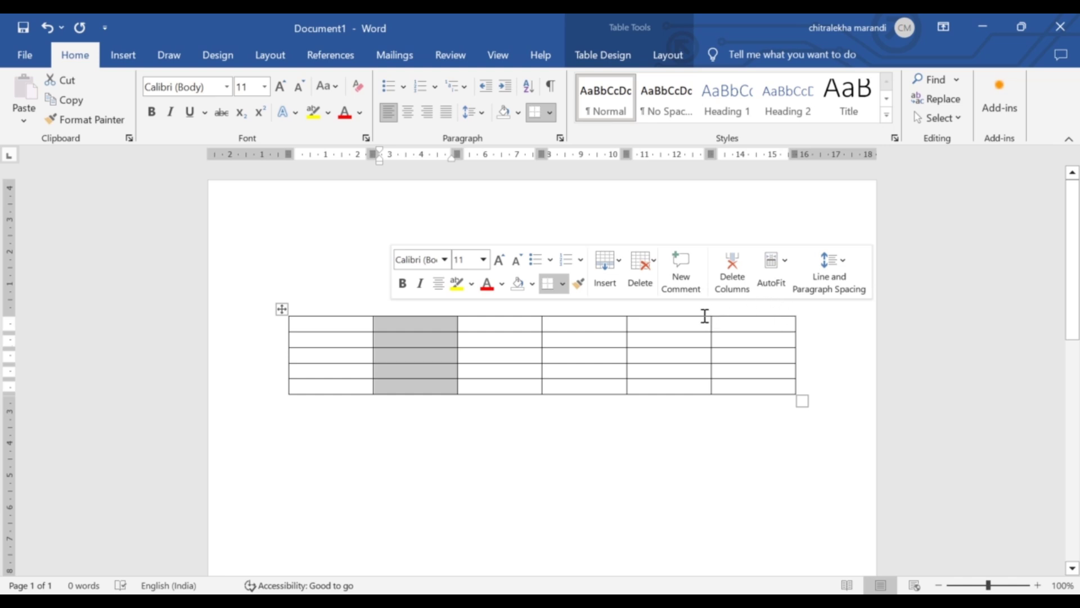
click(612, 490)
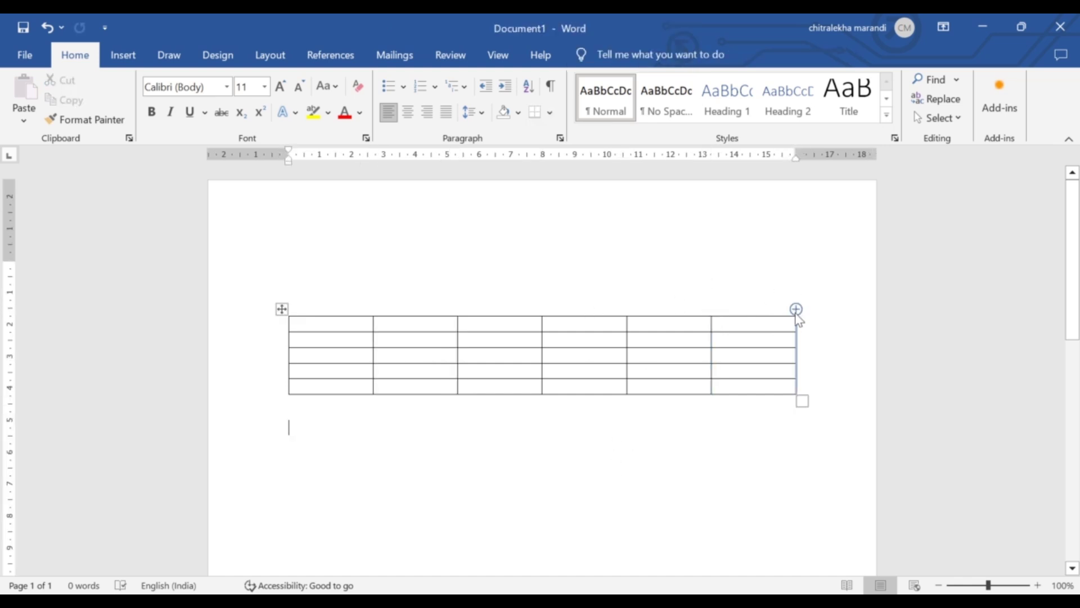
click(796, 309)
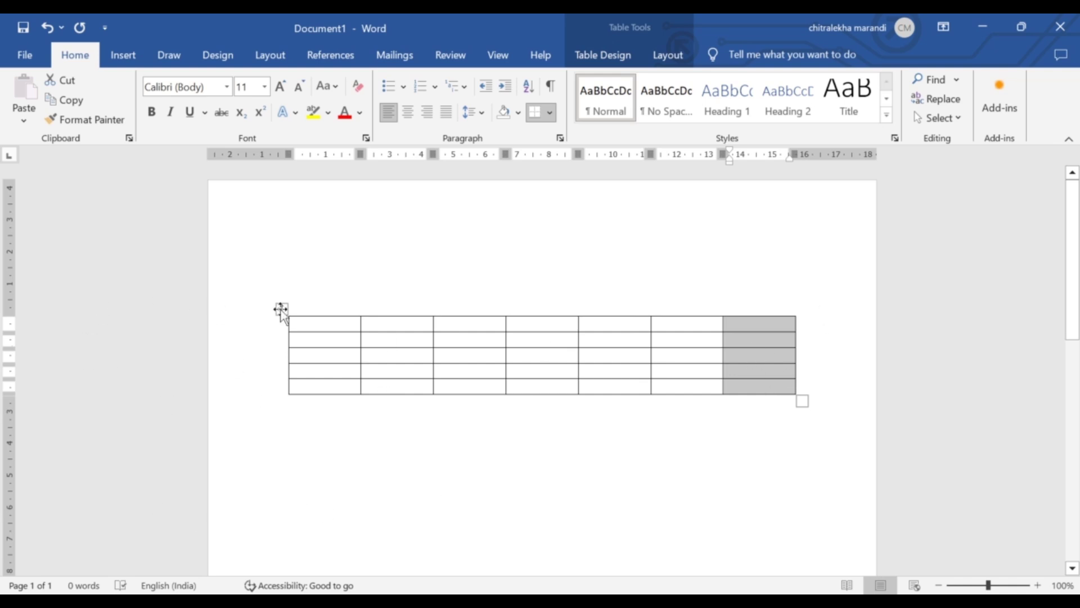
click(336, 412)
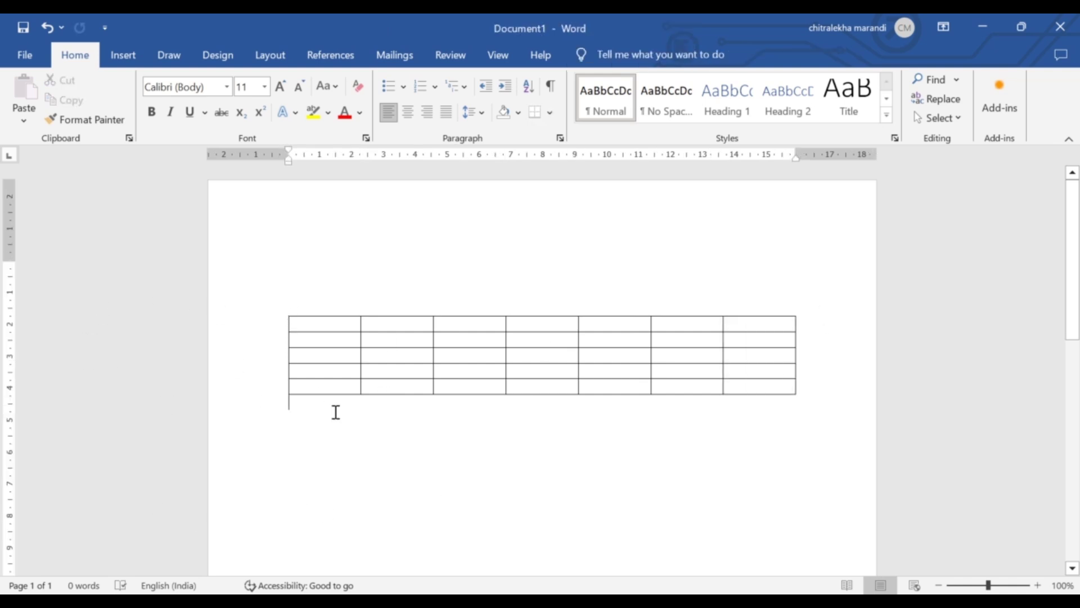
mouse_move(283, 332)
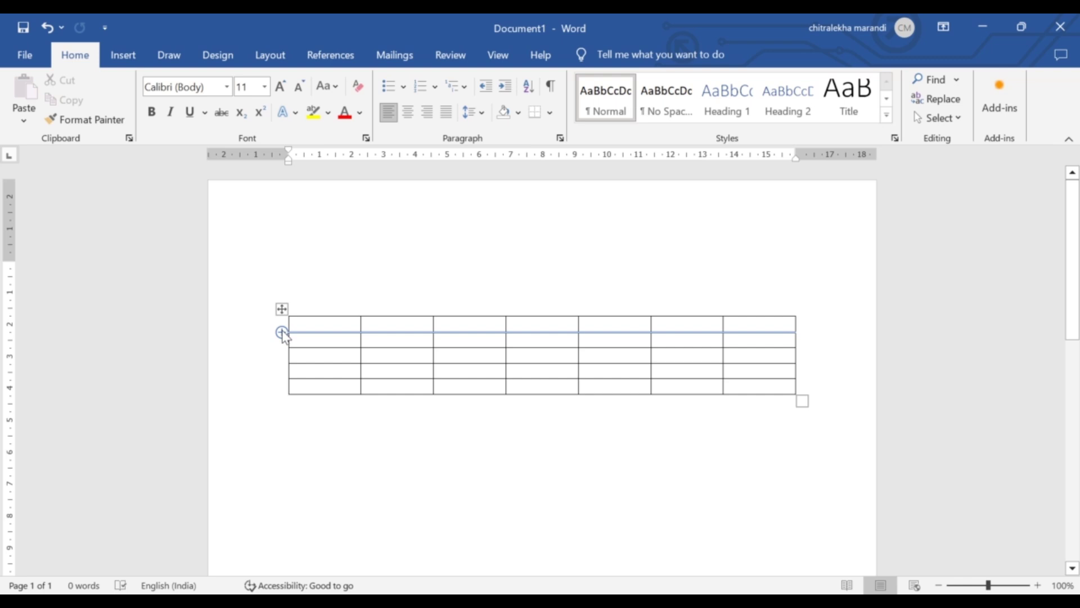
Insert two rows below the first row, bringing the table to seven rows
click(281, 332)
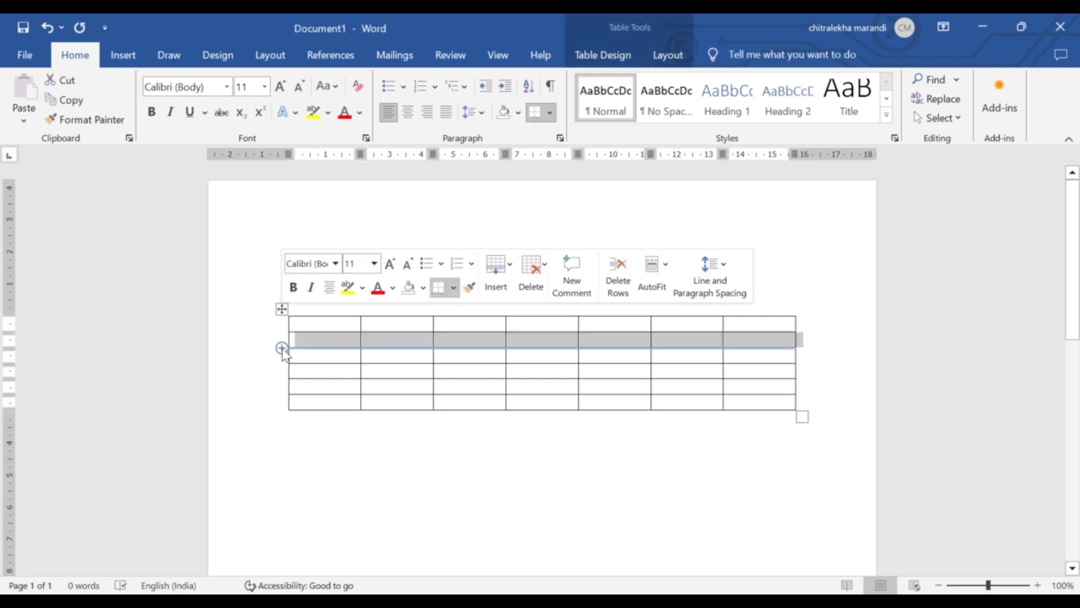
click(282, 348)
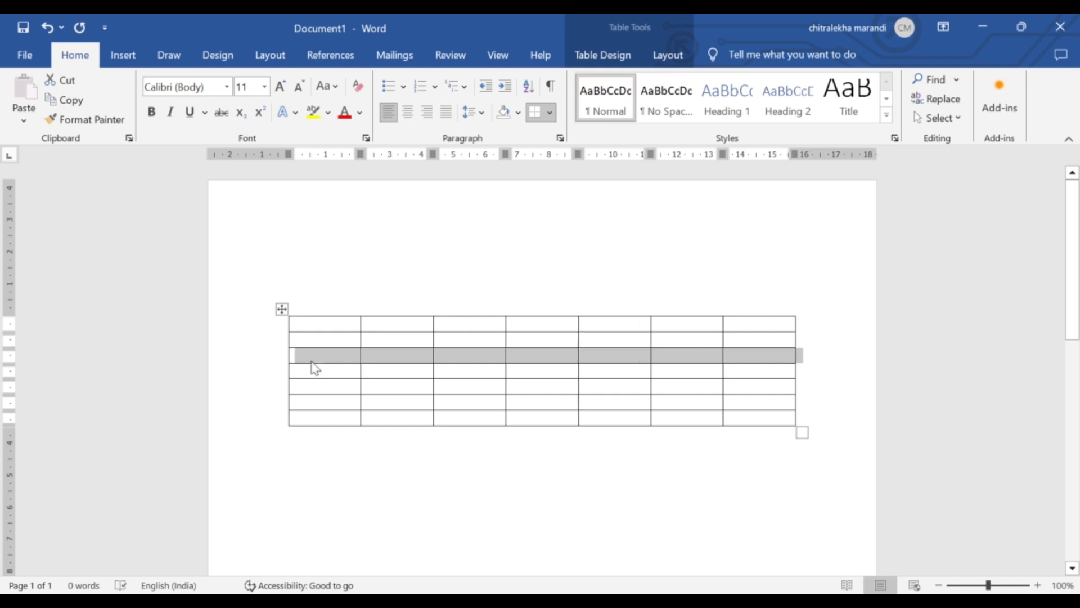
click(358, 468)
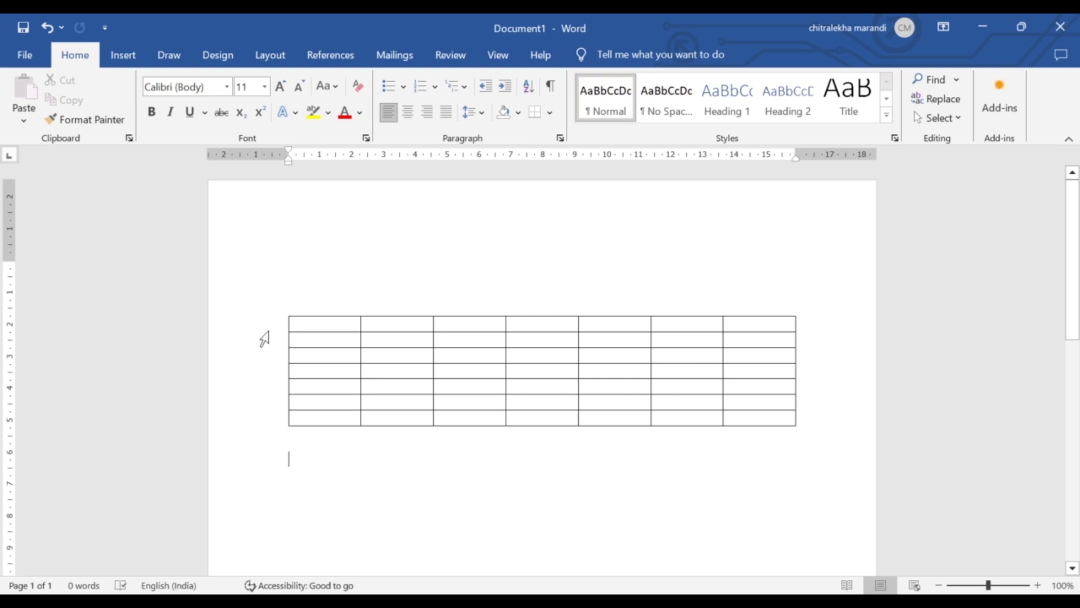
Type 'jhbjcbk' in the first cell and Tab past the last cell to add two rows
click(323, 321)
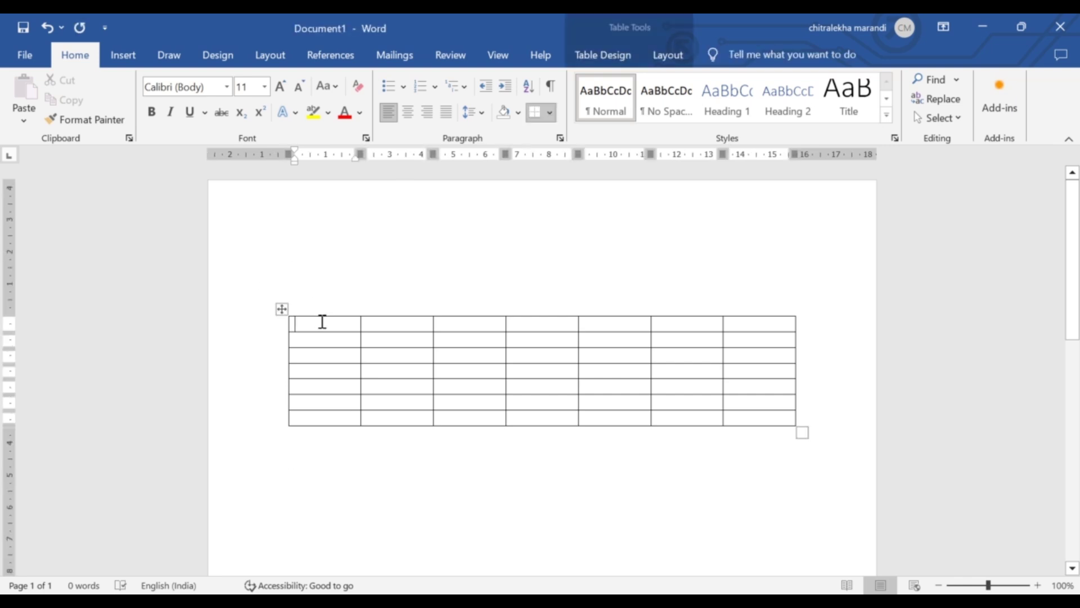
text(jhbjcbk)
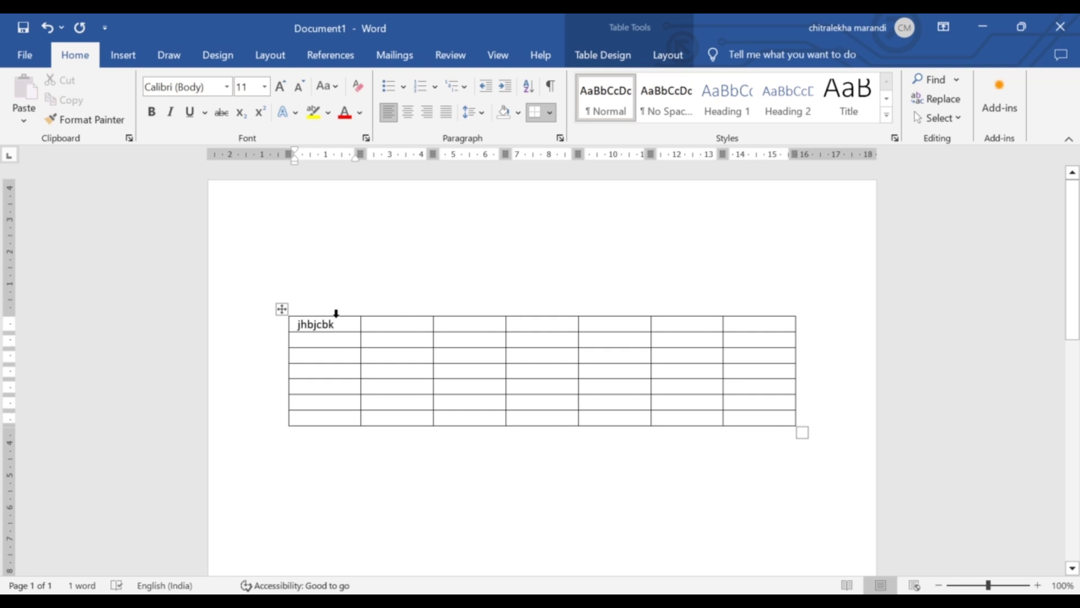
key(Tab)
key(Tab)
key(Tab)
key(Tab)
key(Tab)
key(Tab)
key(Tab)
key(Tab)
key(Tab)
key(Tab)
key(Tab)
key(Tab)
key(Tab)
key(Tab)
key(Tab)
key(Tab)
key(Tab)
key(Tab)
key(Tab)
key(Tab)
key(Tab)
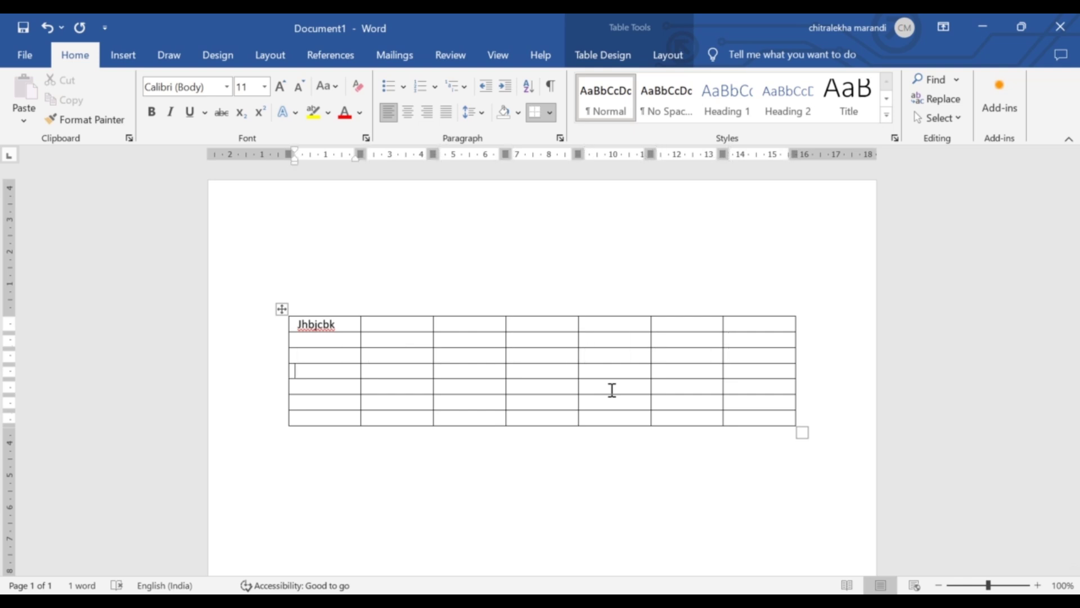
key(Tab)
key(Tab)
key(Tab)
key(Tab)
key(Tab)
key(Tab)
key(Tab)
key(Tab)
key(Tab)
key(Tab)
key(Tab)
key(Tab)
key(Tab)
key(Tab)
key(Tab)
key(Tab)
key(Tab)
key(Tab)
key(Tab)
key(Tab)
key(Tab)
key(Tab)
key(Tab)
key(Tab)
key(Tab)
key(Tab)
key(Tab)
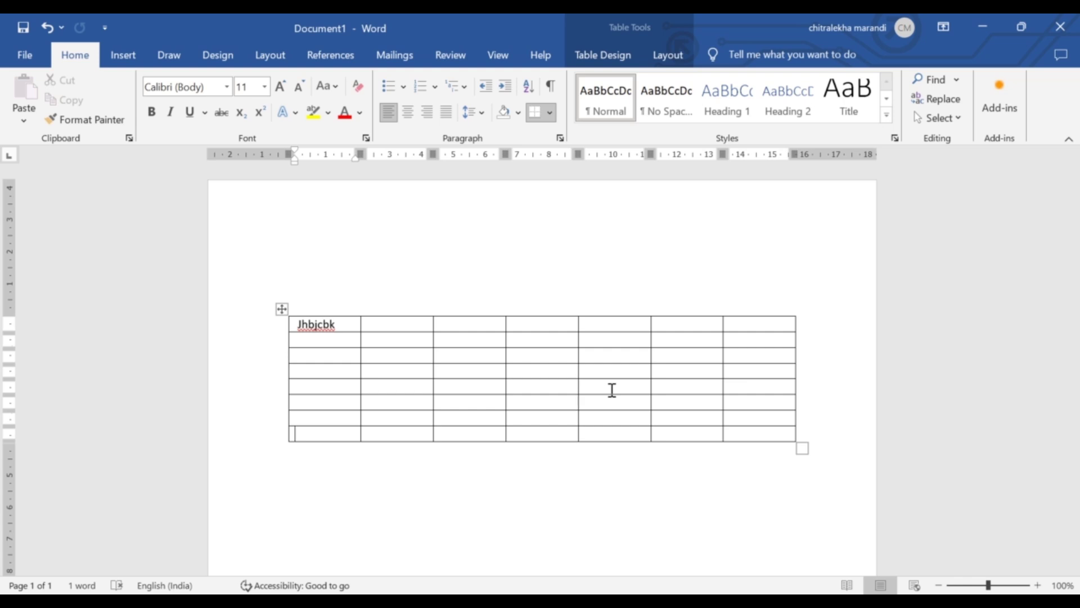
key(Tab)
key(Tab)
key(Tab)
key(Tab)
key(Tab)
key(Tab)
key(Tab)
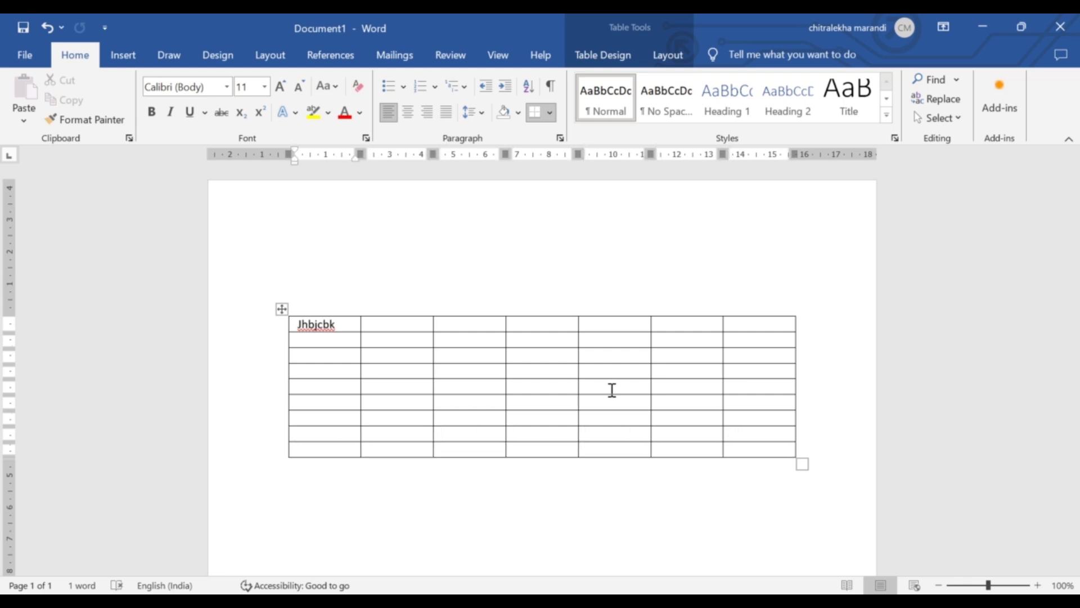
text(;)
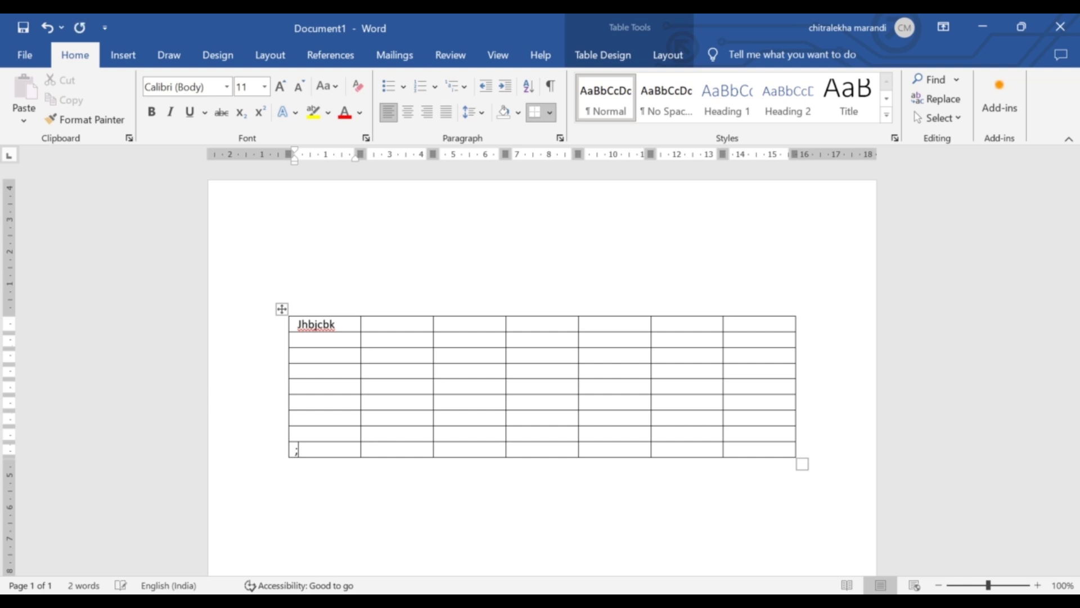
key(BackSpace)
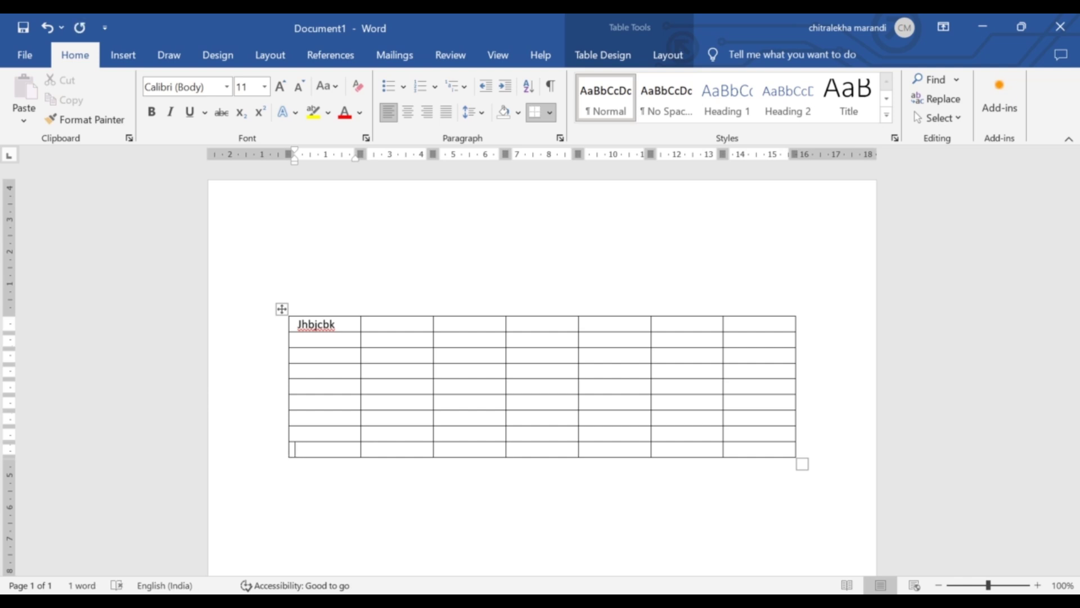
key(Tab)
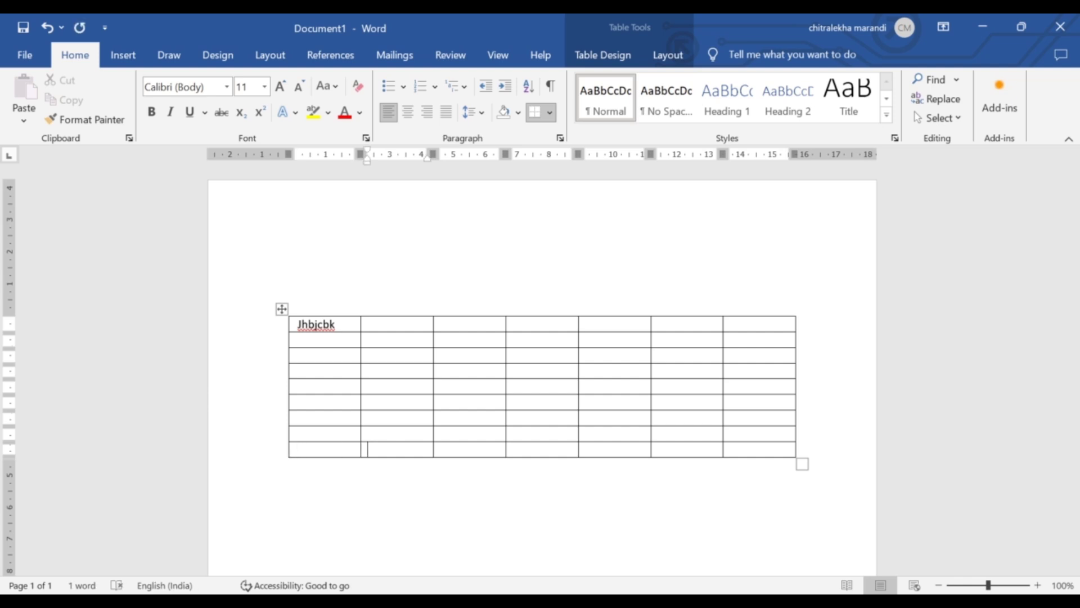